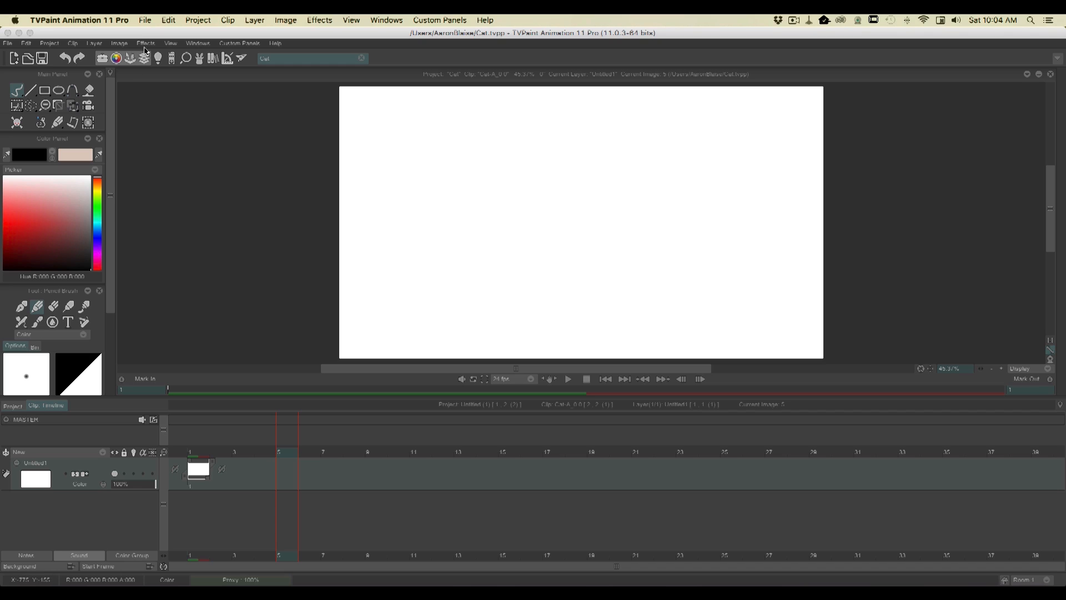
Load the image sequence starting with Cat-A_0 0.jpeg from the Desktop for import into the project.
{"action": "left_click", "coordinate": [146, 22]}
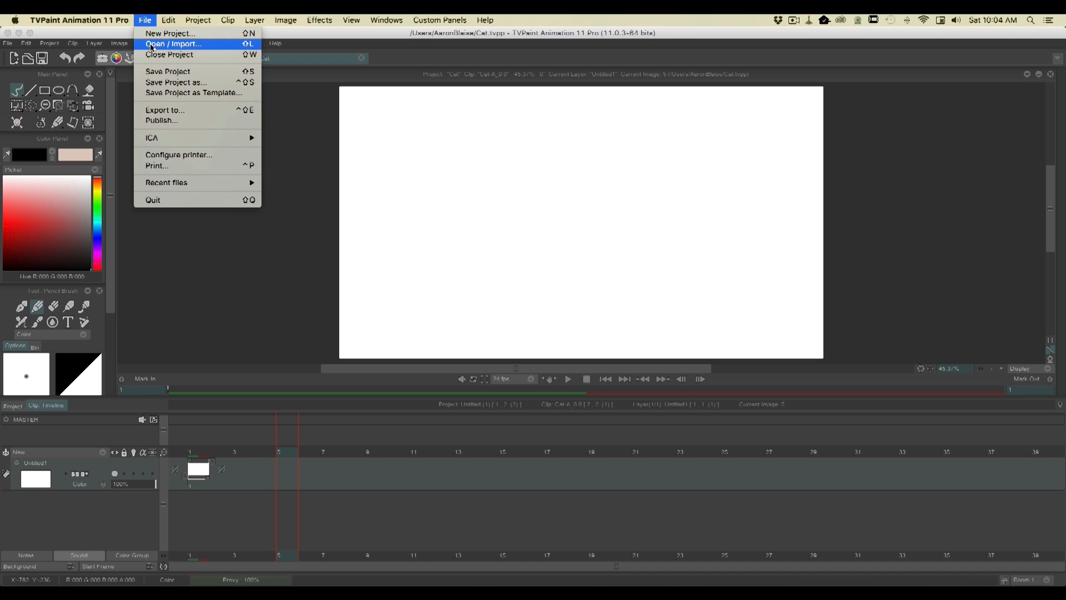
{"action": "left_click", "coordinate": [153, 44]}
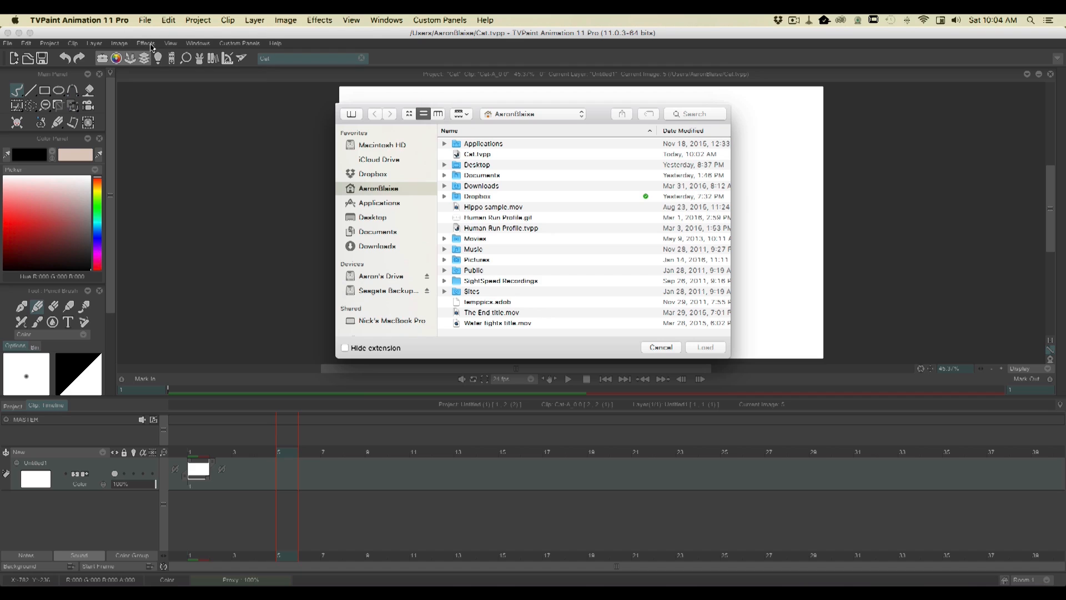
{"action": "left_click", "coordinate": [375, 217]}
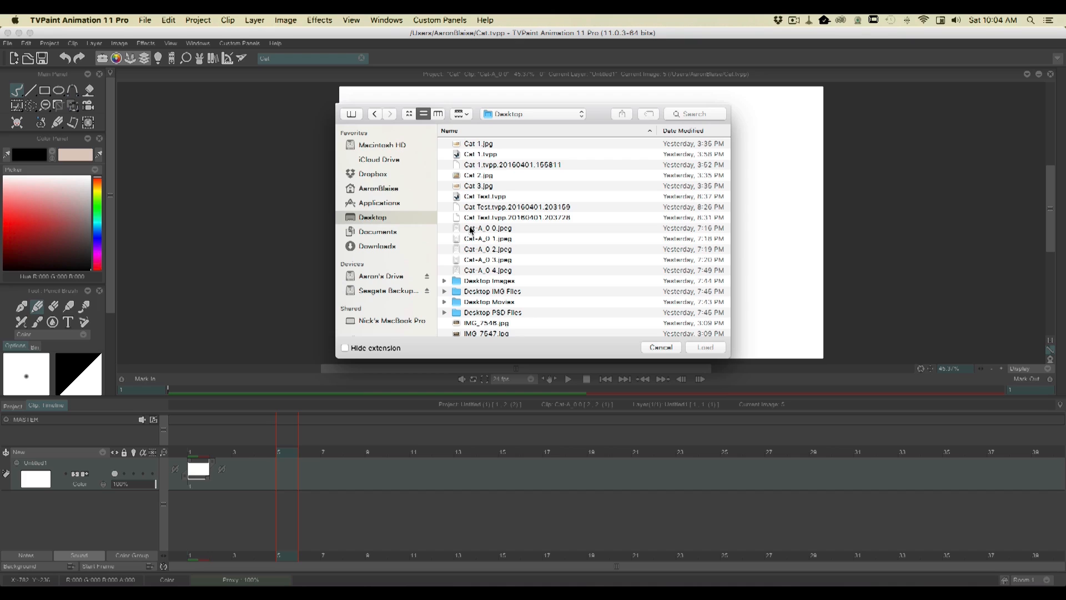
{"action": "left_click", "coordinate": [471, 230]}
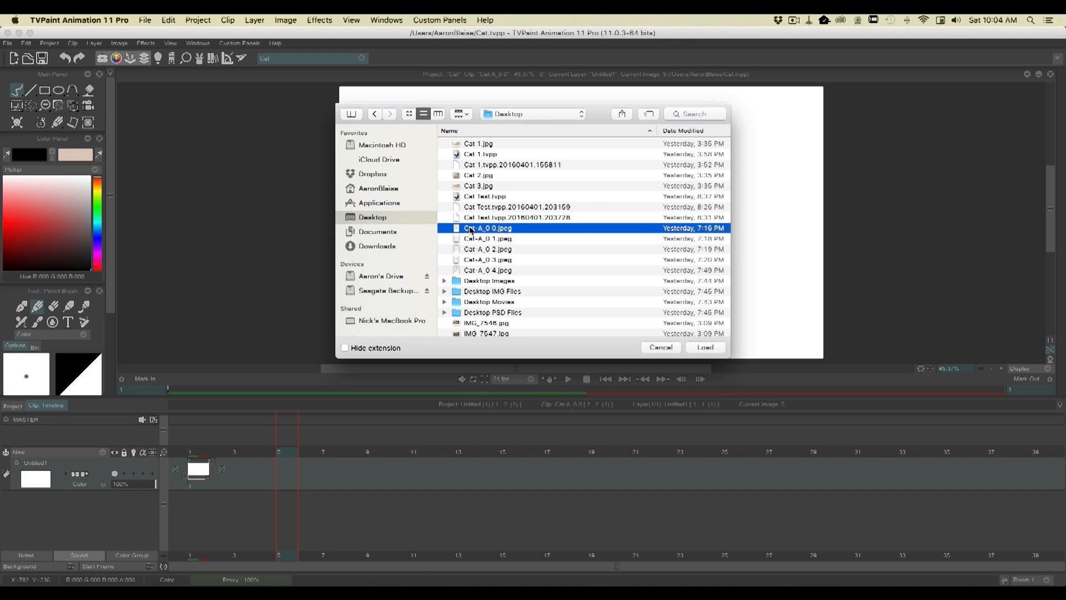
{"action": "left_click", "coordinate": [706, 347]}
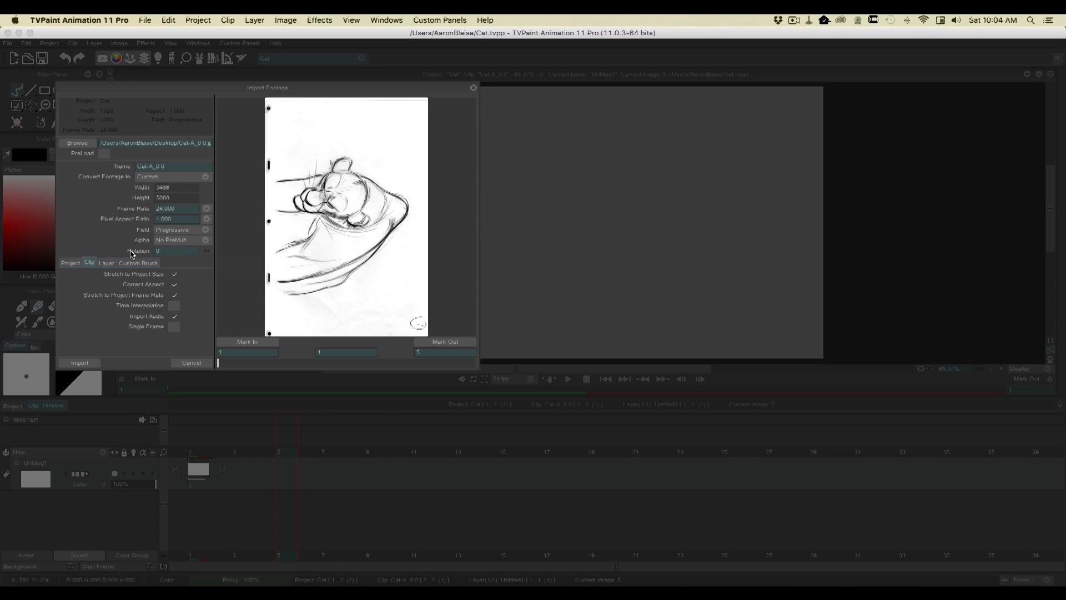
Set the footage rotation to 90° and import the sequence as a clip.
{"action": "left_click", "coordinate": [162, 252]}
{"action": "key", "text": "Tab"}
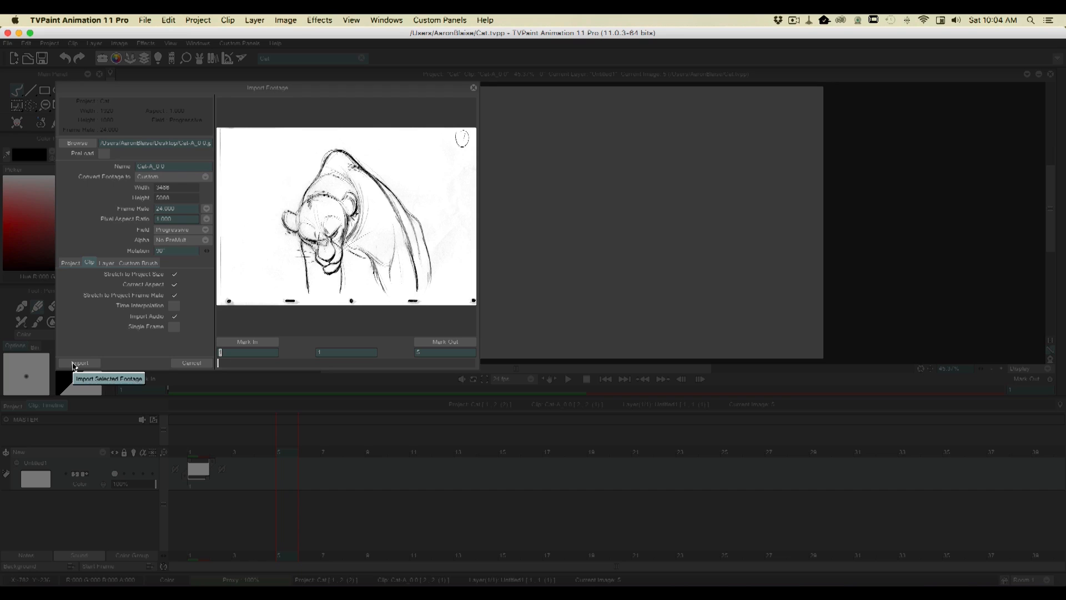
{"action": "left_click", "coordinate": [74, 363]}
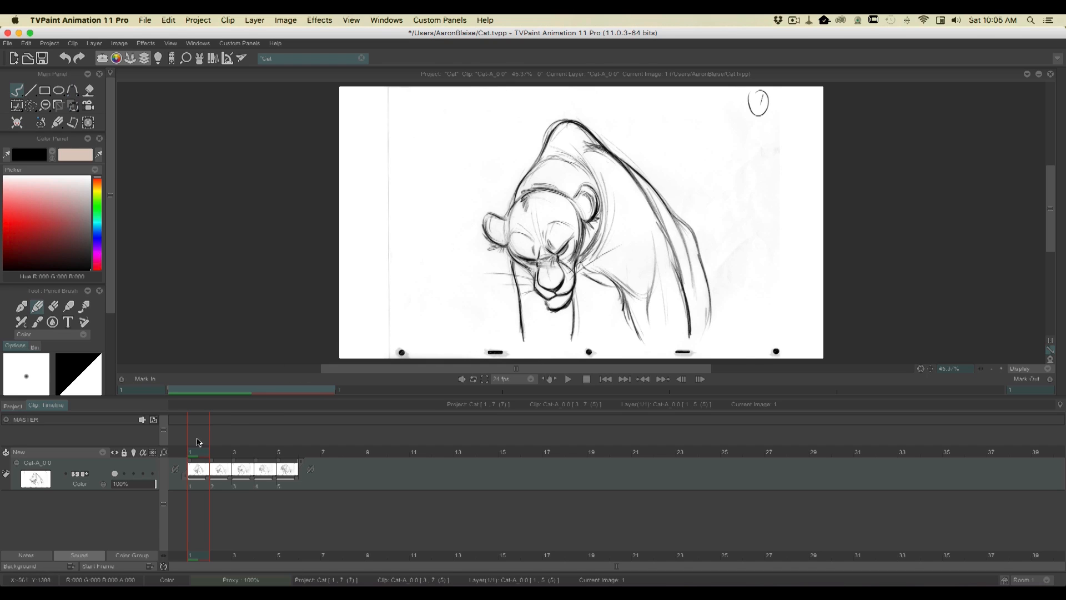
Select all five imported images on the Cat-A_0 0 layer and apply the Basic Scan Cleaner to them.
{"action": "mouse_move", "coordinate": [198, 452]}
{"action": "left_mouse_down"}
{"action": "mouse_move", "coordinate": [294, 451]}
{"action": "mouse_move", "coordinate": [214, 437]}
{"action": "mouse_move", "coordinate": [319, 432]}
{"action": "mouse_move", "coordinate": [166, 432]}
{"action": "mouse_move", "coordinate": [284, 430]}
{"action": "mouse_move", "coordinate": [193, 432]}
{"action": "mouse_move", "coordinate": [298, 443]}
{"action": "mouse_move", "coordinate": [271, 436]}
{"action": "mouse_move", "coordinate": [188, 452]}
{"action": "mouse_move", "coordinate": [292, 448]}
{"action": "mouse_move", "coordinate": [237, 450]}
{"action": "left_mouse_up"}
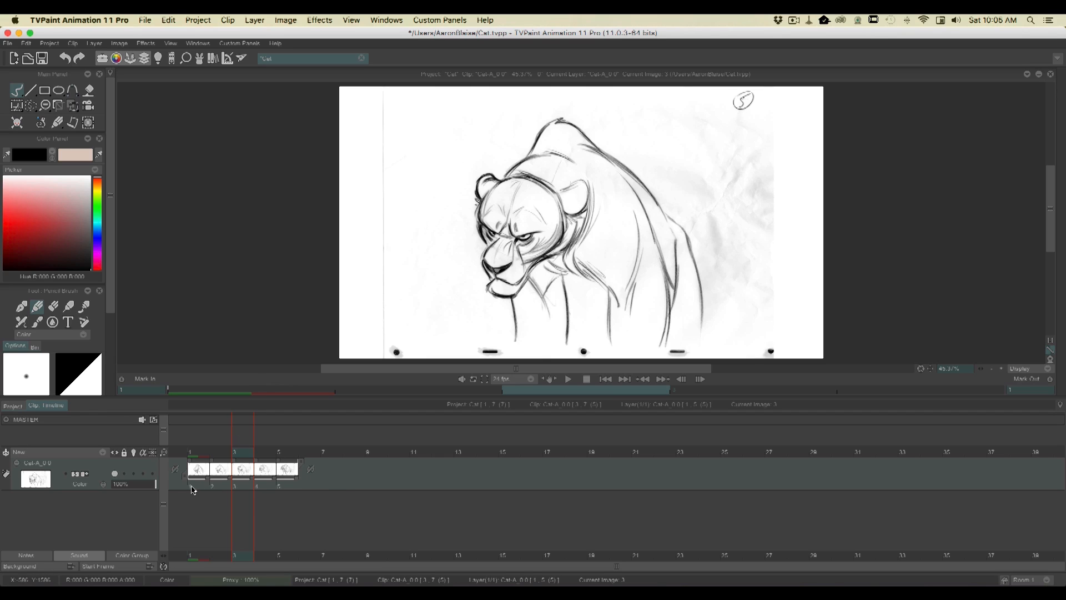
{"action": "left_click_drag", "start_coordinate": [190, 488], "coordinate": [279, 488]}
{"action": "left_click", "coordinate": [282, 468]}
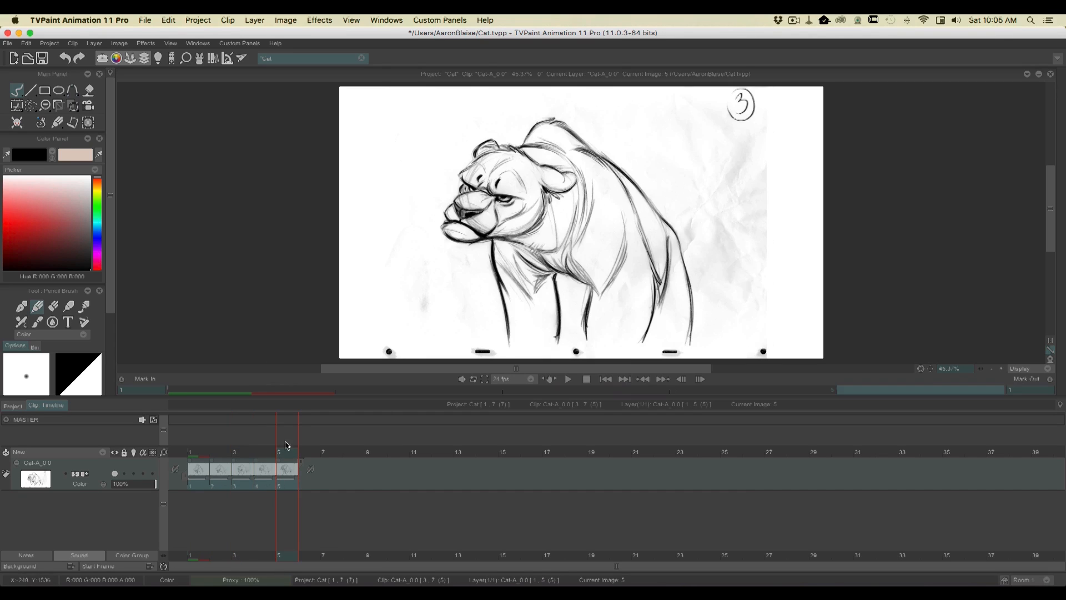
{"action": "left_click", "coordinate": [286, 21]}
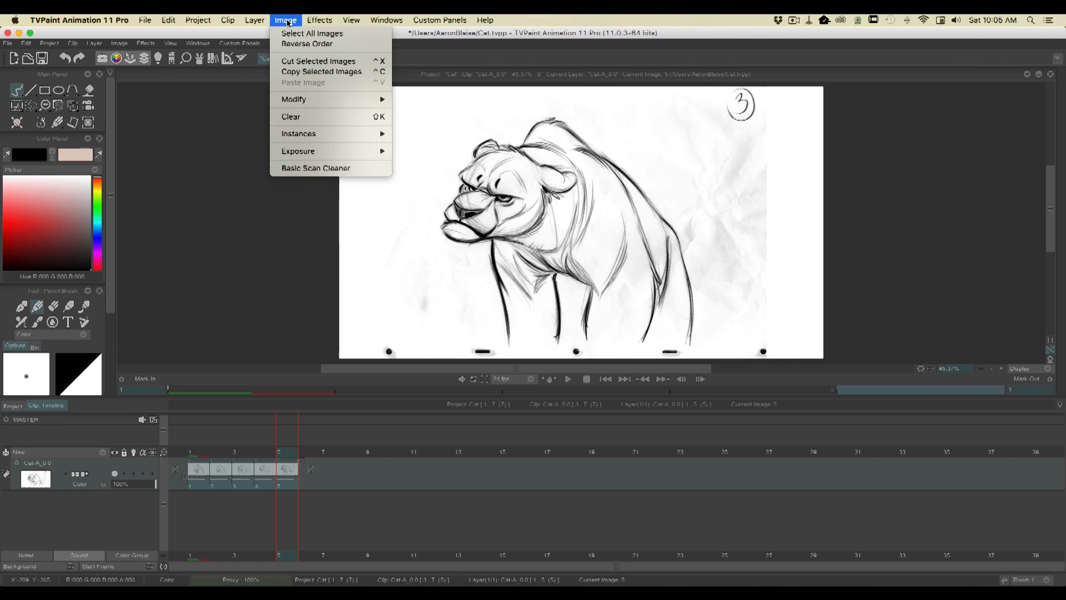
{"action": "left_click", "coordinate": [297, 169]}
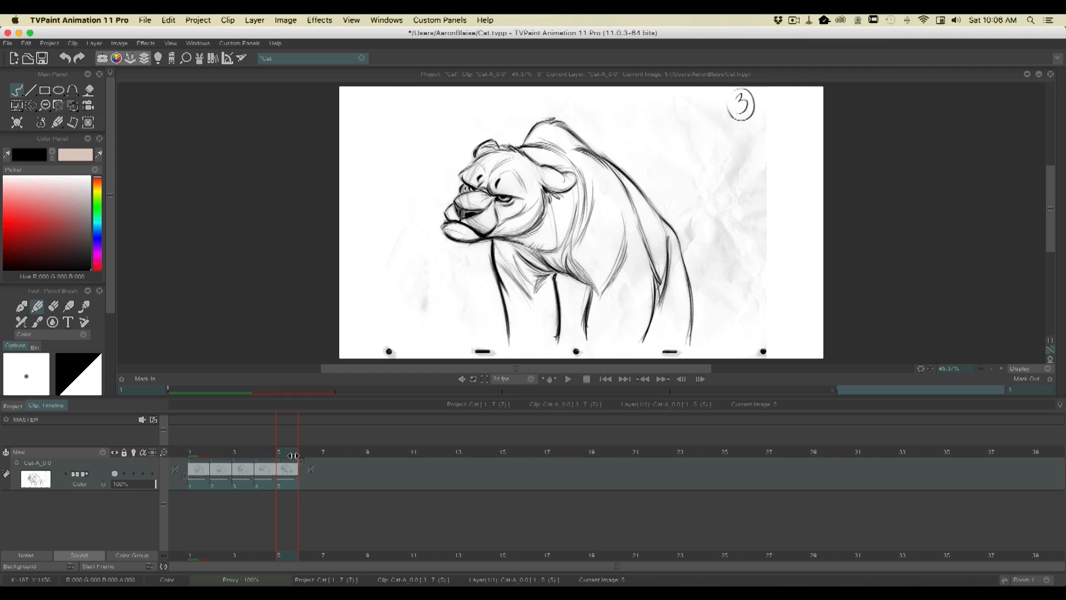
Reselect images 1 to 5 on the layer and open Peg-Holes Registration.
{"action": "mouse_move", "coordinate": [290, 452]}
{"action": "left_mouse_down"}
{"action": "mouse_move", "coordinate": [177, 449]}
{"action": "mouse_move", "coordinate": [297, 453]}
{"action": "mouse_move", "coordinate": [192, 451]}
{"action": "mouse_move", "coordinate": [288, 452]}
{"action": "mouse_move", "coordinate": [203, 454]}
{"action": "left_mouse_up"}
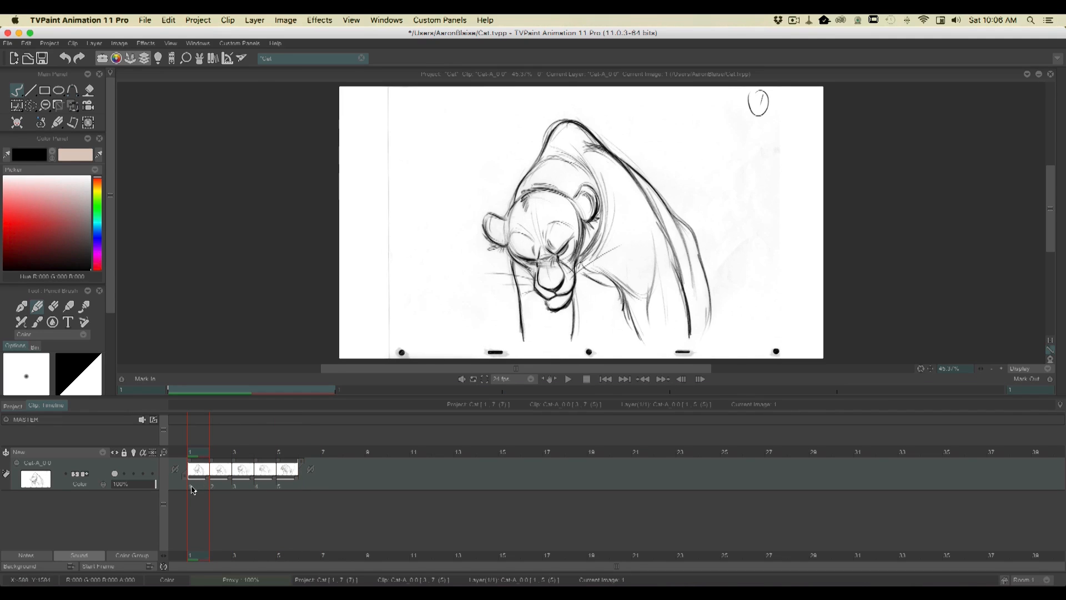
{"action": "left_click_drag", "start_coordinate": [189, 487], "coordinate": [297, 486]}
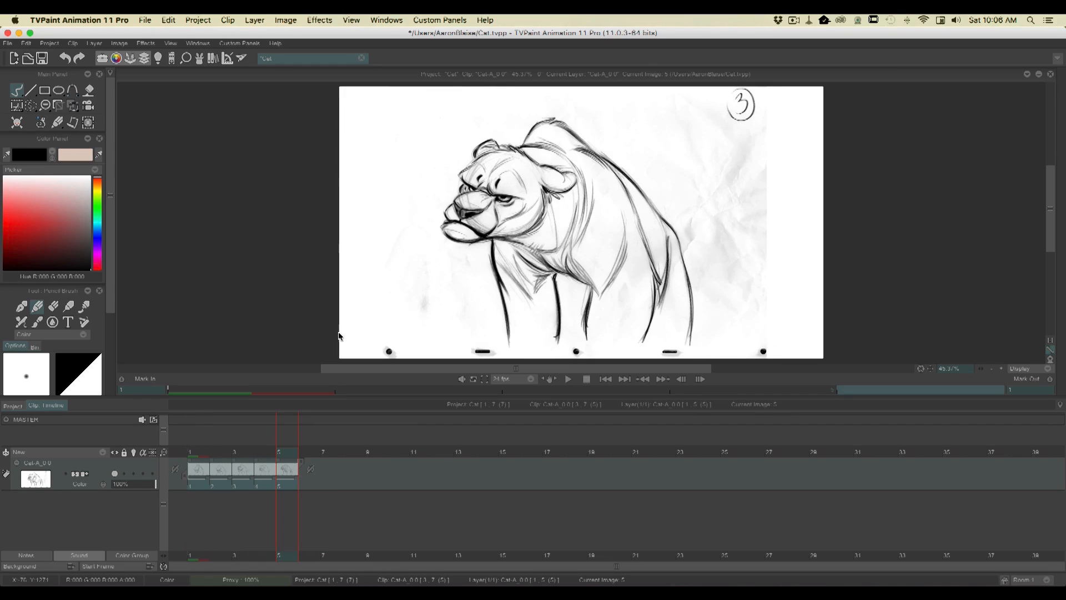
{"action": "left_click", "coordinate": [389, 20]}
{"action": "mouse_move", "coordinate": [391, 86]}
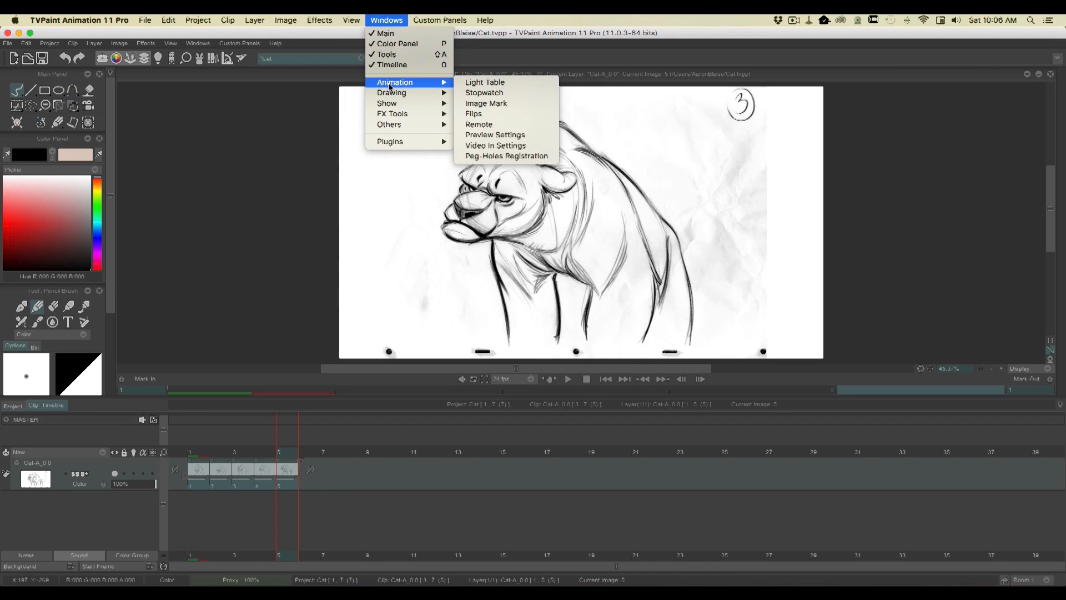
{"action": "left_click", "coordinate": [487, 157]}
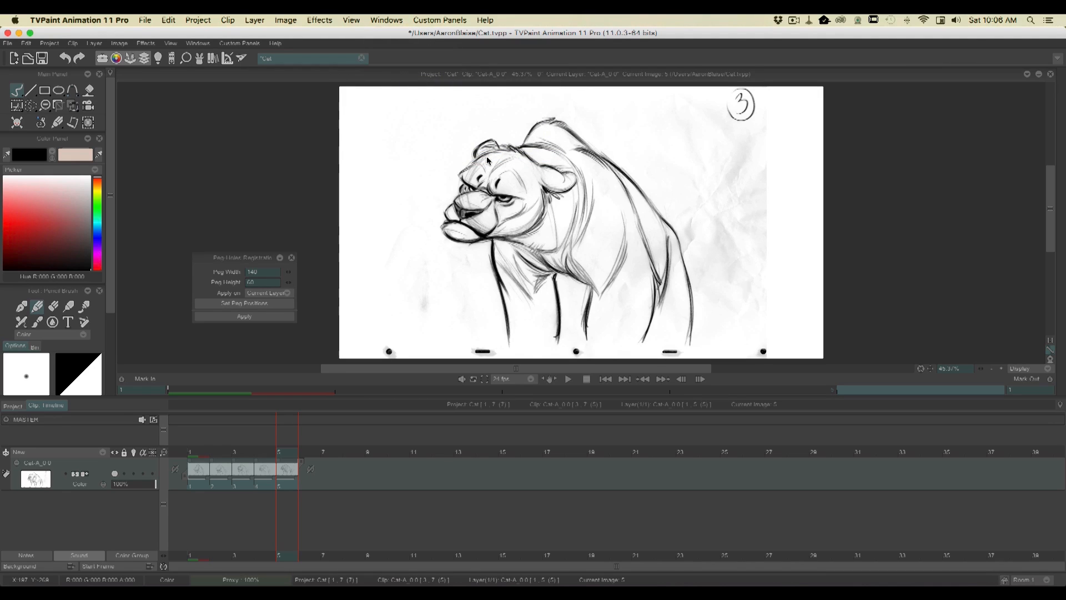
Place the two peg markers over the flat peg holes below the drawing and apply the registration to the current layer.
{"action": "left_click", "coordinate": [251, 305]}
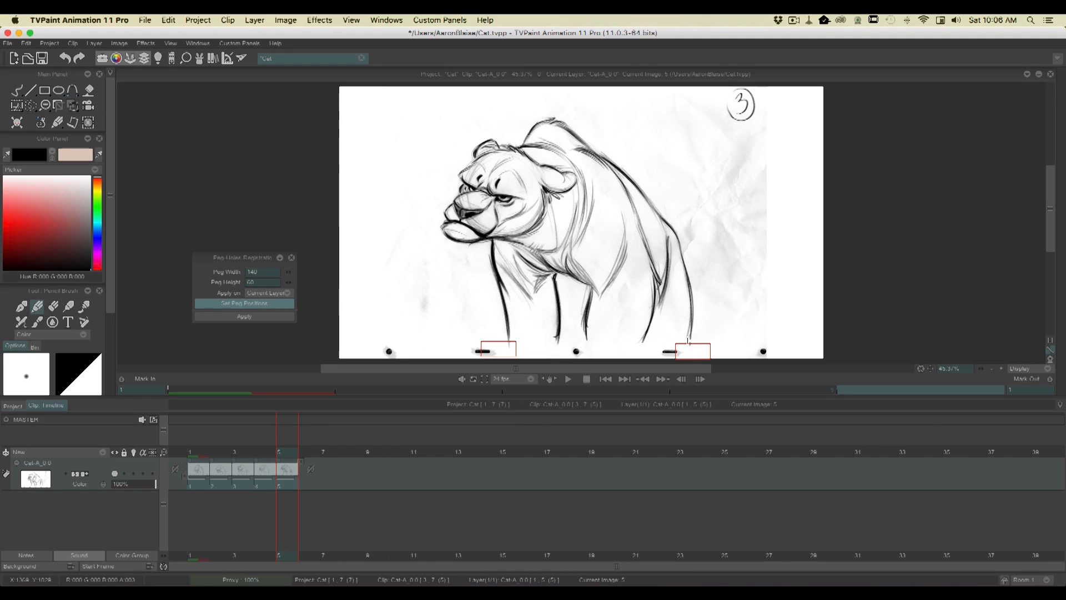
{"action": "mouse_move", "coordinate": [498, 348]}
{"action": "left_mouse_down"}
{"action": "mouse_move", "coordinate": [498, 323]}
{"action": "mouse_move", "coordinate": [441, 282]}
{"action": "mouse_move", "coordinate": [526, 206]}
{"action": "mouse_move", "coordinate": [454, 267]}
{"action": "mouse_move", "coordinate": [461, 198]}
{"action": "mouse_move", "coordinate": [450, 275]}
{"action": "mouse_move", "coordinate": [481, 351]}
{"action": "left_mouse_up"}
{"action": "left_click_drag", "start_coordinate": [701, 352], "coordinate": [680, 352]}
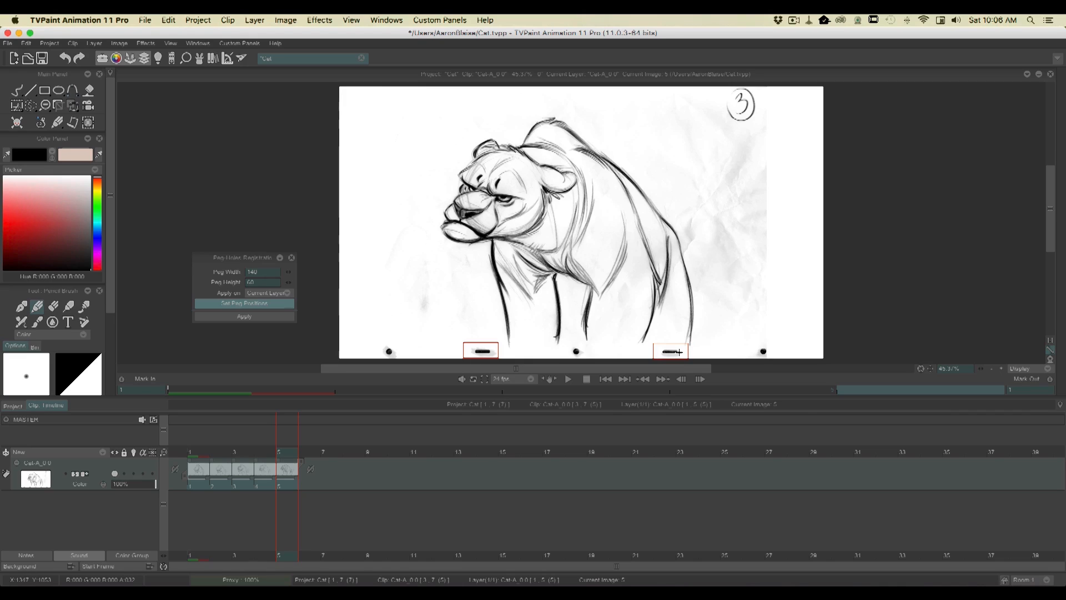
{"action": "left_click_drag", "start_coordinate": [678, 353], "coordinate": [679, 352]}
{"action": "left_click", "coordinate": [238, 317]}
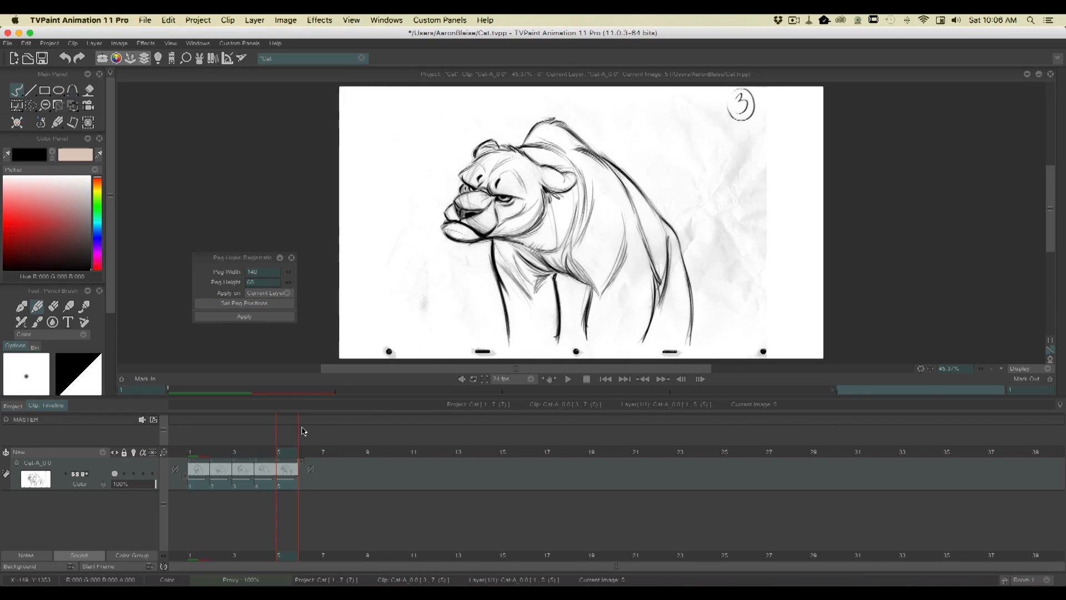
{"action": "left_click", "coordinate": [290, 258]}
Return to image 1 and set the Pencil Brush drawing color to dark gray.
{"action": "mouse_move", "coordinate": [287, 452]}
{"action": "left_mouse_down"}
{"action": "mouse_move", "coordinate": [192, 441]}
{"action": "mouse_move", "coordinate": [285, 442]}
{"action": "mouse_move", "coordinate": [173, 434]}
{"action": "mouse_move", "coordinate": [302, 428]}
{"action": "mouse_move", "coordinate": [200, 424]}
{"action": "mouse_move", "coordinate": [299, 425]}
{"action": "mouse_move", "coordinate": [200, 428]}
{"action": "mouse_move", "coordinate": [282, 430]}
{"action": "mouse_move", "coordinate": [207, 428]}
{"action": "mouse_move", "coordinate": [274, 429]}
{"action": "mouse_move", "coordinate": [213, 437]}
{"action": "mouse_move", "coordinate": [281, 439]}
{"action": "mouse_move", "coordinate": [207, 444]}
{"action": "left_mouse_up"}
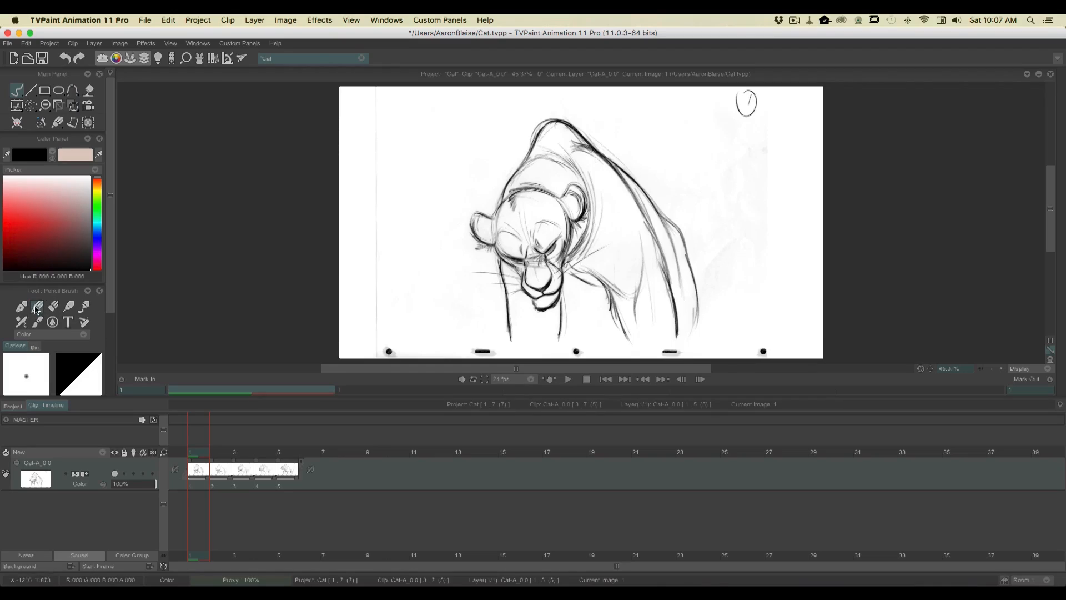
{"action": "scroll", "coordinate": [61, 250], "scroll_direction": "down", "scroll_amount": 4}
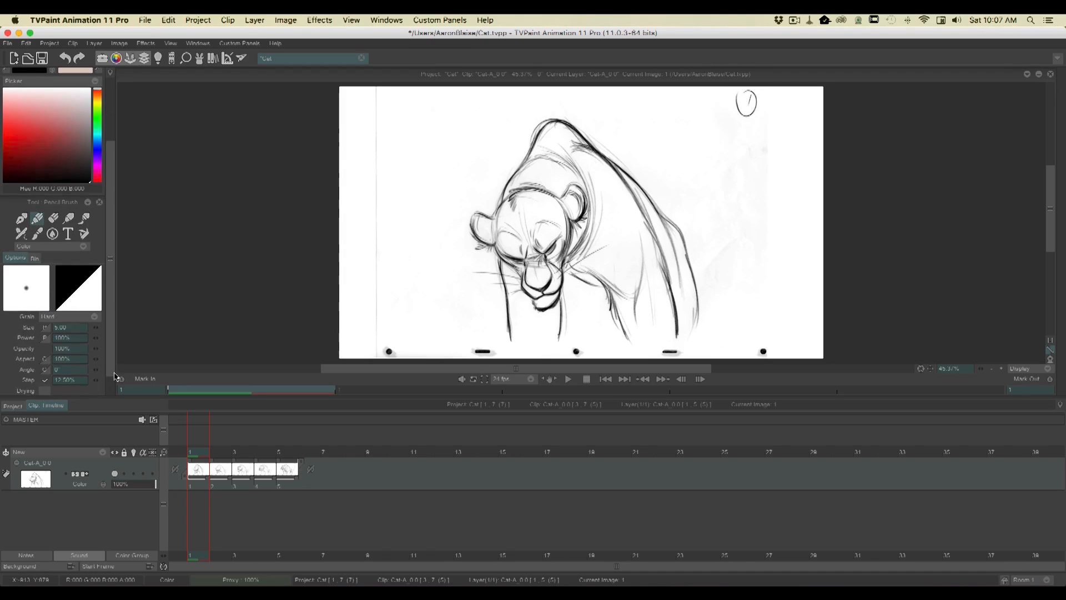
{"action": "left_click", "coordinate": [92, 162]}
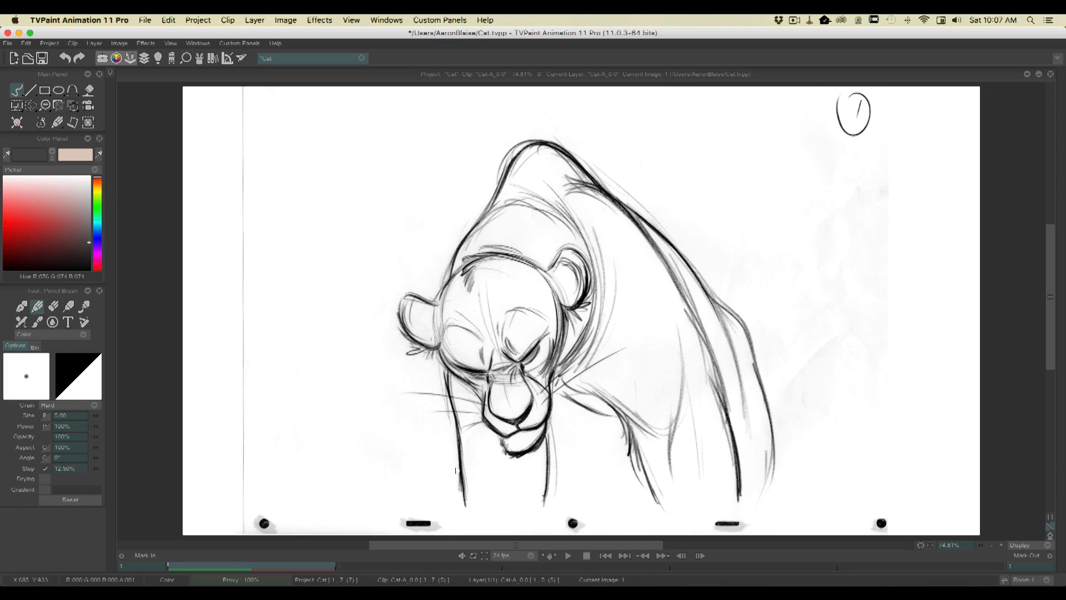
On image 1, close off the cat's leg bottoms with base lines and join the chest outline to the leg.
{"action": "left_click_drag", "start_coordinate": [549, 496], "coordinate": [453, 495]}
{"action": "left_click_drag", "start_coordinate": [747, 500], "coordinate": [639, 501]}
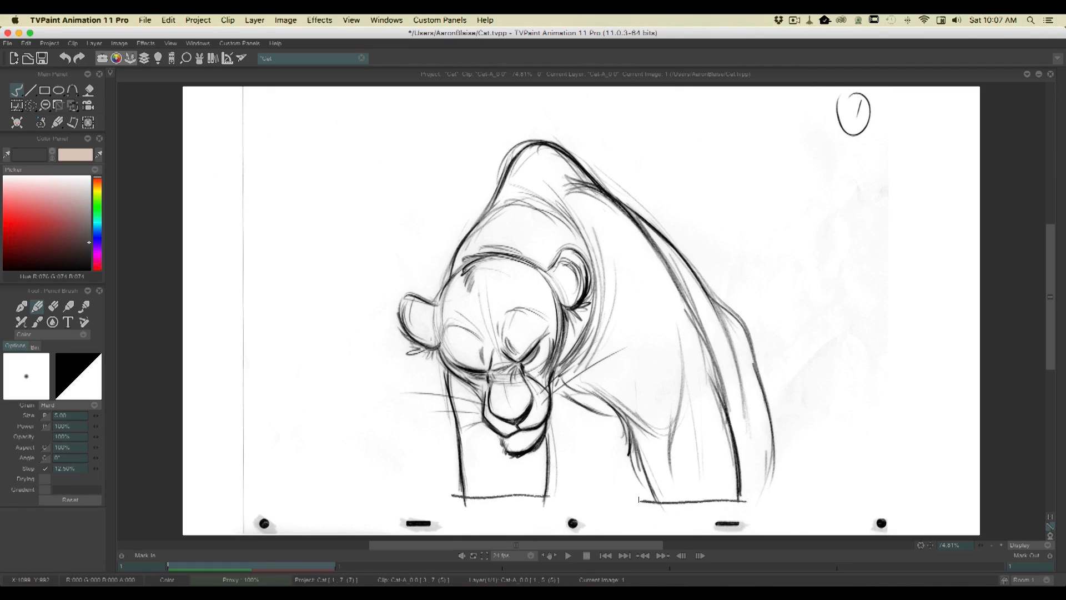
{"action": "mouse_move", "coordinate": [772, 464]}
{"action": "left_mouse_down"}
{"action": "mouse_move", "coordinate": [764, 497]}
{"action": "mouse_move", "coordinate": [737, 501]}
{"action": "left_mouse_up"}
{"action": "left_click_drag", "start_coordinate": [553, 385], "coordinate": [609, 415]}
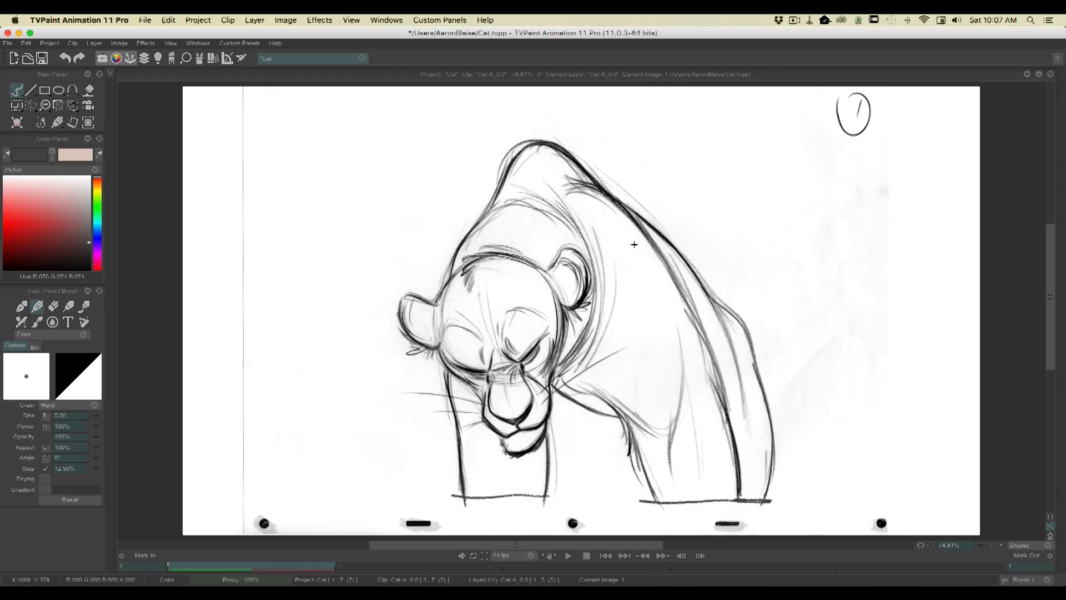
On image 2, draw base lines under the cat's legs and extend the rear outline down to them.
{"action": "key", "text": "Right"}
{"action": "left_click_drag", "start_coordinate": [550, 504], "coordinate": [450, 506]}
{"action": "left_click_drag", "start_coordinate": [742, 509], "coordinate": [638, 510]}
{"action": "mouse_move", "coordinate": [639, 510]}
{"action": "left_mouse_down"}
{"action": "mouse_move", "coordinate": [777, 512]}
{"action": "mouse_move", "coordinate": [750, 511]}
{"action": "left_mouse_up"}
{"action": "left_click_drag", "start_coordinate": [771, 462], "coordinate": [767, 511]}
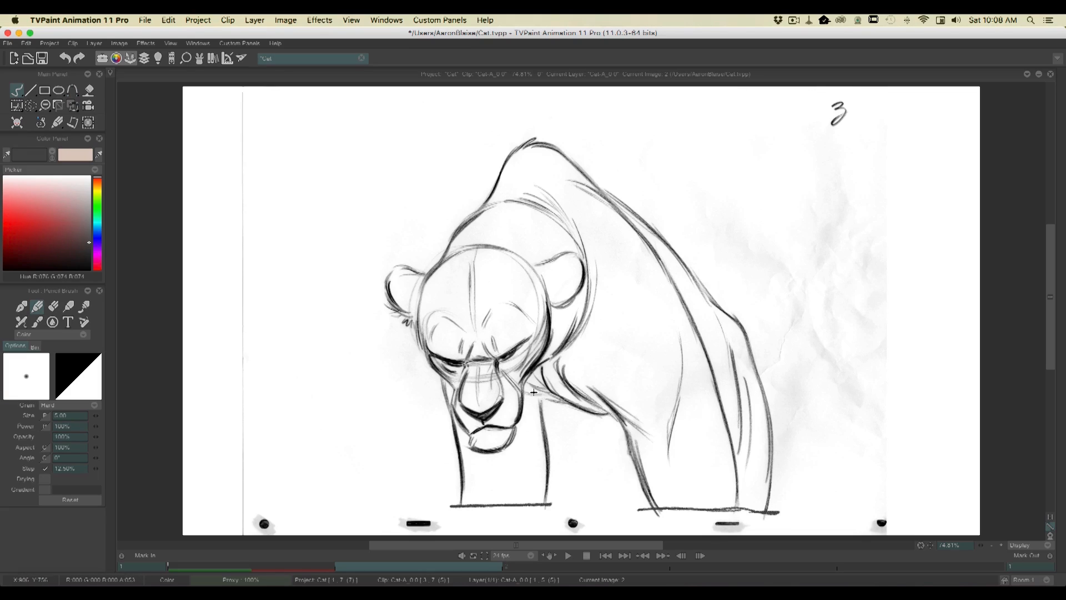
Close the gaps in image 2's outline at the chest, both ears, the back and the rear leg.
{"action": "left_click_drag", "start_coordinate": [526, 394], "coordinate": [554, 399]}
{"action": "mouse_move", "coordinate": [387, 286]}
{"action": "left_mouse_down"}
{"action": "mouse_move", "coordinate": [409, 268]}
{"action": "mouse_move", "coordinate": [418, 274]}
{"action": "left_mouse_up"}
{"action": "left_click_drag", "start_coordinate": [534, 264], "coordinate": [556, 261]}
{"action": "left_click_drag", "start_coordinate": [595, 185], "coordinate": [646, 224]}
{"action": "mouse_move", "coordinate": [735, 317]}
{"action": "left_mouse_down"}
{"action": "mouse_move", "coordinate": [770, 423]}
{"action": "mouse_move", "coordinate": [766, 489]}
{"action": "mouse_move", "coordinate": [769, 463]}
{"action": "left_mouse_up"}
On image 3, draw base lines under the cat's legs and reinforce the leg outline above them.
{"action": "key", "text": "Right"}
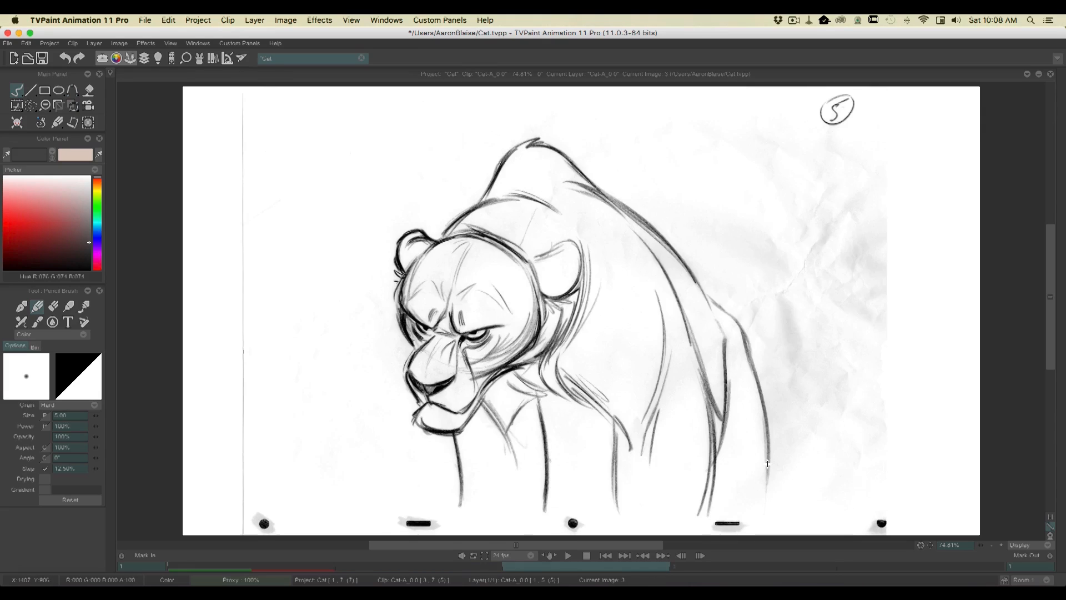
{"action": "mouse_move", "coordinate": [518, 510]}
{"action": "left_mouse_down"}
{"action": "mouse_move", "coordinate": [451, 508]}
{"action": "mouse_move", "coordinate": [548, 510]}
{"action": "left_mouse_up"}
{"action": "mouse_move", "coordinate": [768, 509]}
{"action": "left_mouse_down"}
{"action": "mouse_move", "coordinate": [609, 508]}
{"action": "mouse_move", "coordinate": [768, 508]}
{"action": "left_mouse_up"}
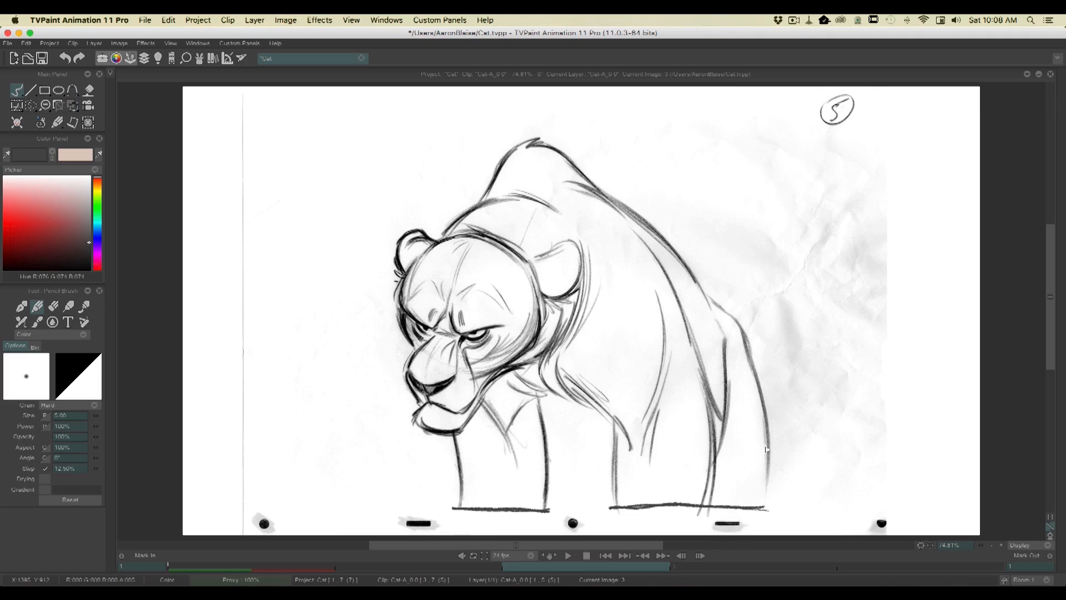
{"action": "mouse_move", "coordinate": [774, 508]}
{"action": "left_mouse_down"}
{"action": "mouse_move", "coordinate": [746, 507]}
{"action": "mouse_move", "coordinate": [775, 507]}
{"action": "left_mouse_up"}
{"action": "left_click_drag", "start_coordinate": [613, 437], "coordinate": [616, 482]}
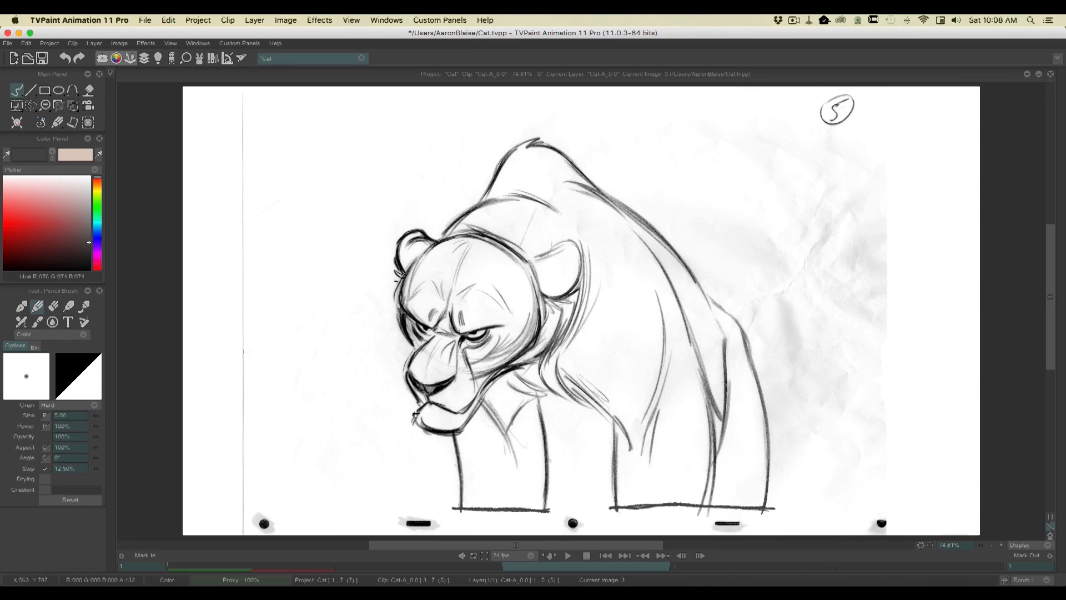
Close the gaps in image 3's outline at the chin, the rear contour and the chest.
{"action": "left_click_drag", "start_coordinate": [443, 431], "coordinate": [457, 431]}
{"action": "mouse_move", "coordinate": [698, 283]}
{"action": "left_mouse_down"}
{"action": "mouse_move", "coordinate": [738, 321]}
{"action": "mouse_move", "coordinate": [703, 290]}
{"action": "mouse_move", "coordinate": [747, 345]}
{"action": "mouse_move", "coordinate": [736, 325]}
{"action": "mouse_move", "coordinate": [770, 438]}
{"action": "mouse_move", "coordinate": [762, 491]}
{"action": "left_mouse_up"}
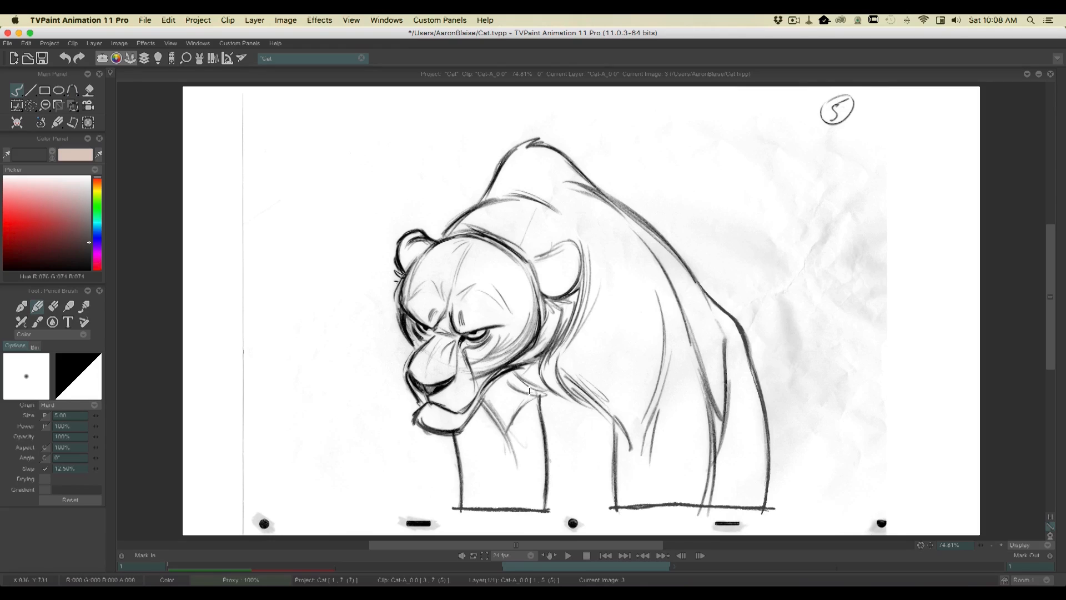
{"action": "left_click_drag", "start_coordinate": [521, 388], "coordinate": [612, 421]}
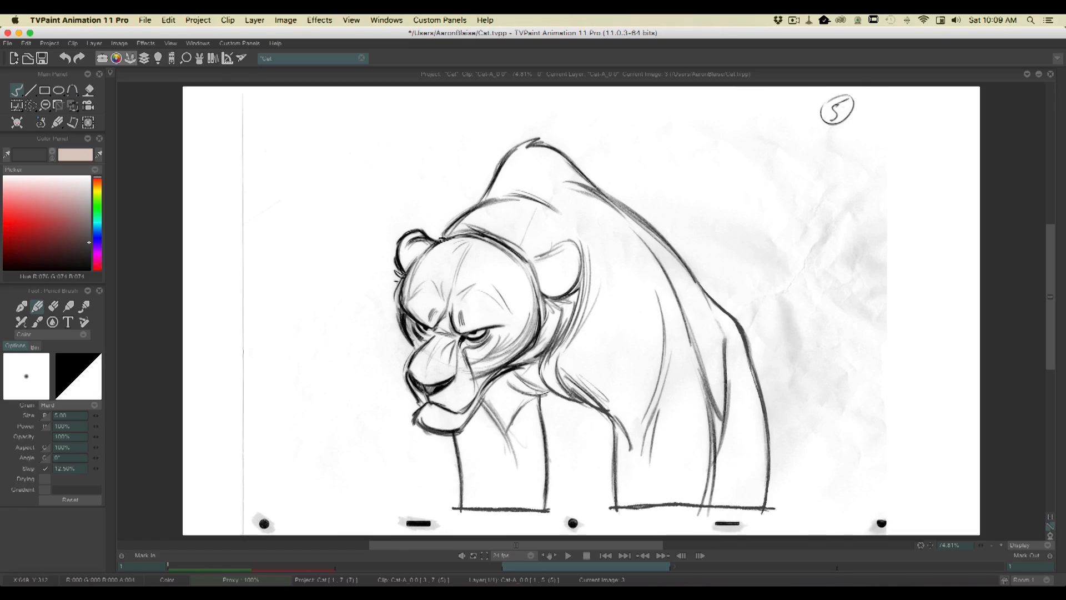
On image 4, draw base lines under the cat's legs and extend the leg outlines down to meet them.
{"action": "key", "text": "Right"}
{"action": "left_click_drag", "start_coordinate": [456, 476], "coordinate": [459, 505]}
{"action": "left_click_drag", "start_coordinate": [547, 503], "coordinate": [451, 504]}
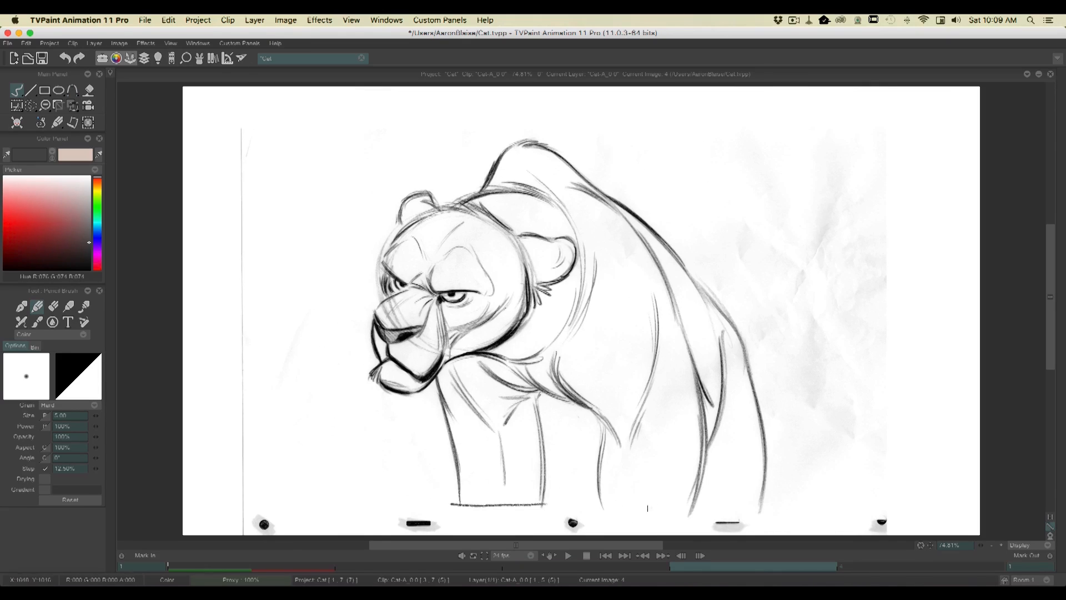
{"action": "mouse_move", "coordinate": [698, 506]}
{"action": "left_mouse_down"}
{"action": "mouse_move", "coordinate": [592, 505]}
{"action": "mouse_move", "coordinate": [784, 507]}
{"action": "mouse_move", "coordinate": [747, 507]}
{"action": "left_mouse_up"}
{"action": "left_click_drag", "start_coordinate": [765, 464], "coordinate": [764, 507]}
{"action": "left_click_drag", "start_coordinate": [701, 472], "coordinate": [690, 511]}
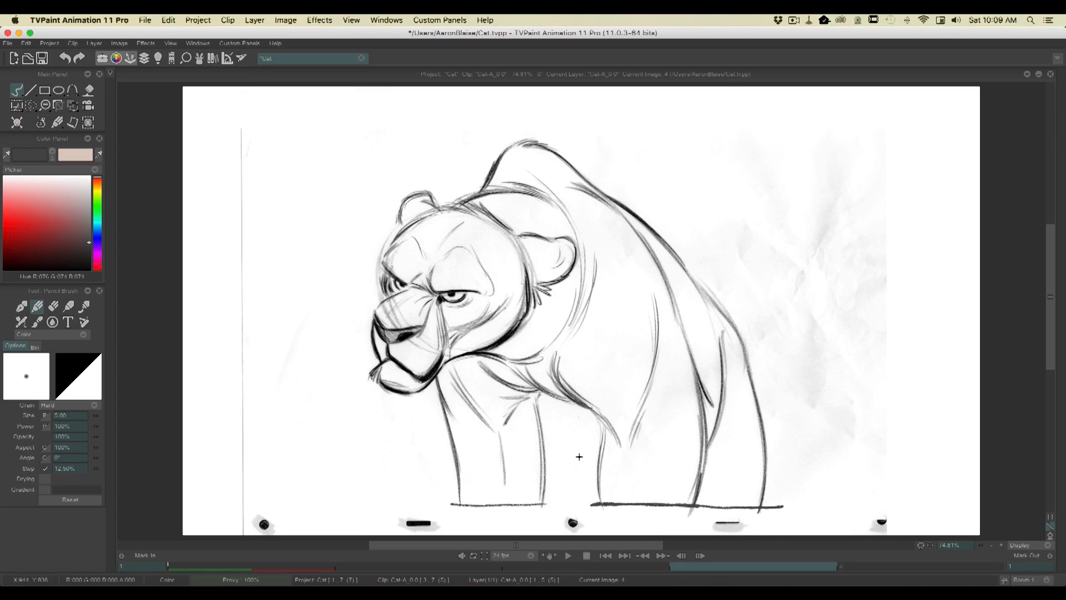
{"action": "left_click_drag", "start_coordinate": [600, 481], "coordinate": [601, 506]}
{"action": "left_click_drag", "start_coordinate": [543, 457], "coordinate": [545, 507]}
{"action": "left_click_drag", "start_coordinate": [458, 471], "coordinate": [460, 507]}
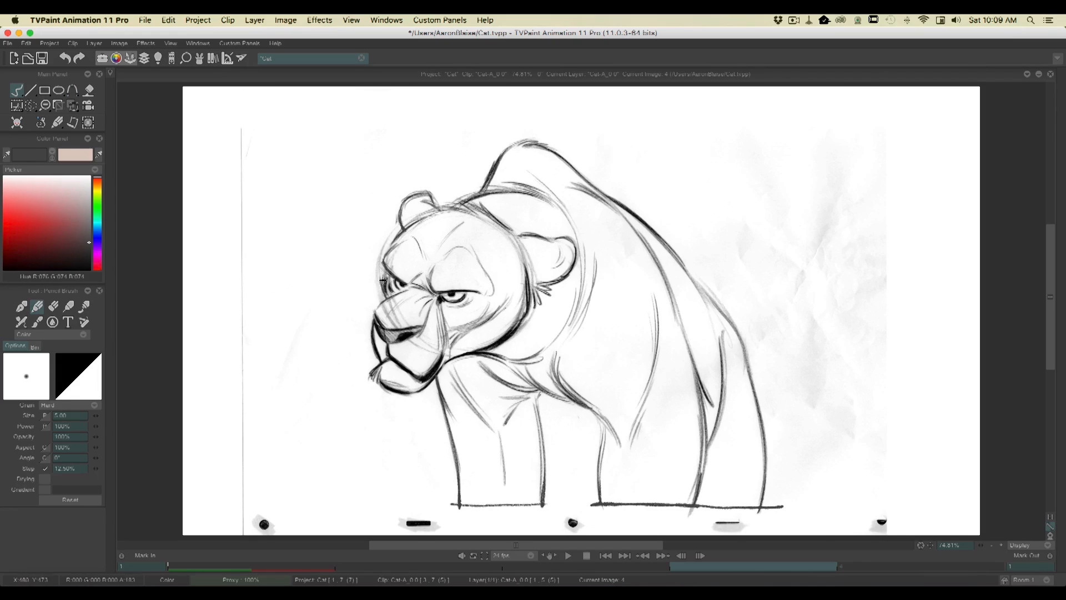
On image 5, draw base lines under the legs, close the outline gaps at the front leg and forehead, and redisplay the timeline.
{"action": "key", "text": "Right"}
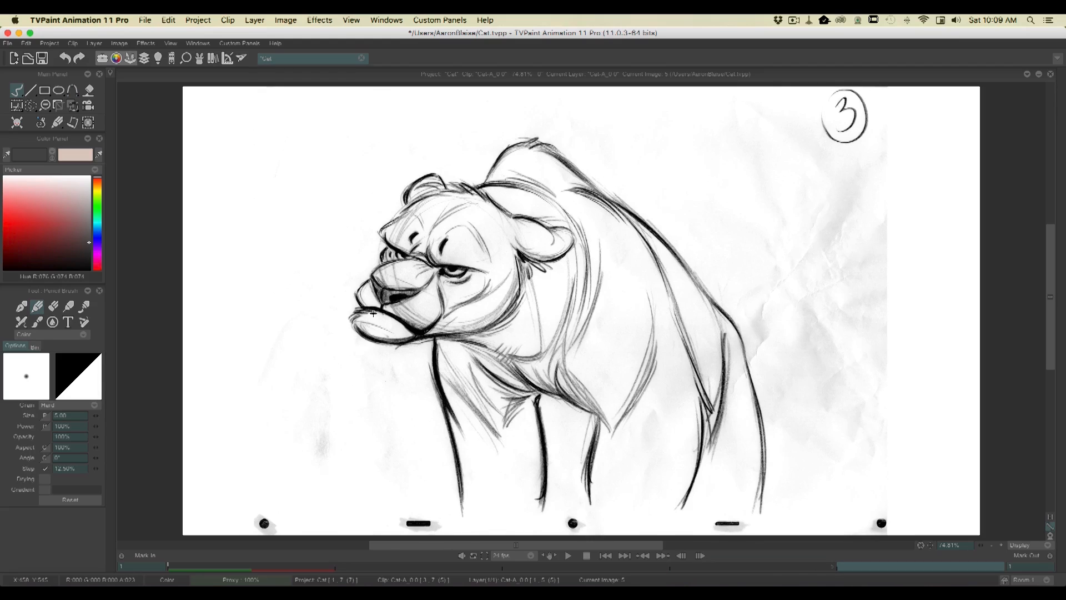
{"action": "mouse_move", "coordinate": [534, 503]}
{"action": "left_mouse_down"}
{"action": "mouse_move", "coordinate": [460, 508]}
{"action": "mouse_move", "coordinate": [531, 498]}
{"action": "left_mouse_up"}
{"action": "mouse_move", "coordinate": [597, 501]}
{"action": "left_mouse_down"}
{"action": "mouse_move", "coordinate": [769, 507]}
{"action": "mouse_move", "coordinate": [577, 502]}
{"action": "left_mouse_up"}
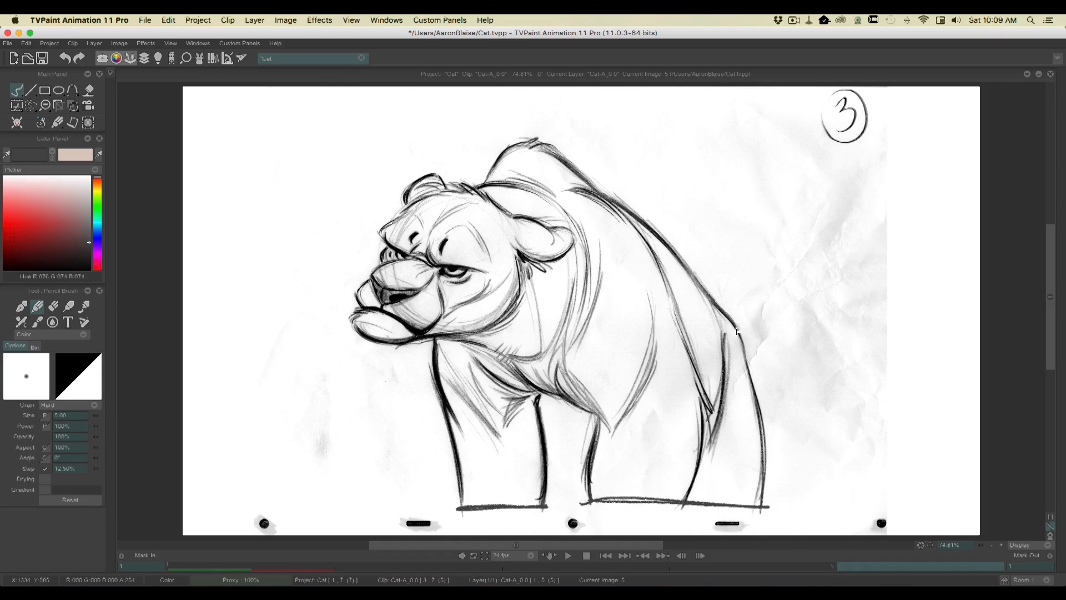
{"action": "left_click_drag", "start_coordinate": [434, 337], "coordinate": [436, 383]}
{"action": "left_click_drag", "start_coordinate": [397, 215], "coordinate": [379, 239]}
{"action": "key", "text": "l"}
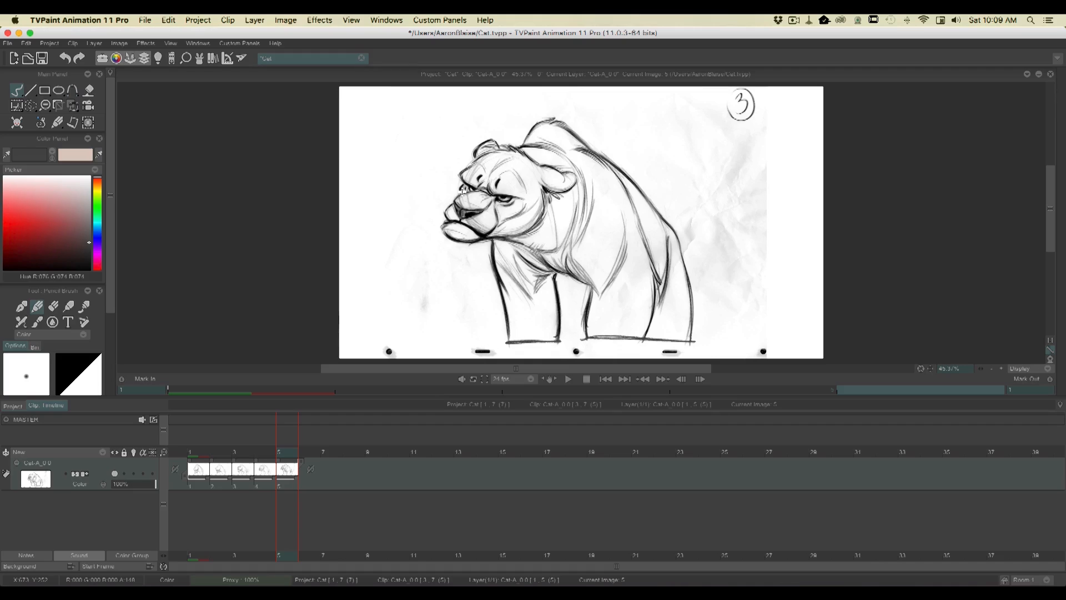
Return to image 1, add a Color & Texture layer for the cat drawings and save the project.
{"action": "mouse_move", "coordinate": [290, 454]}
{"action": "left_mouse_down"}
{"action": "mouse_move", "coordinate": [190, 457]}
{"action": "mouse_move", "coordinate": [316, 452]}
{"action": "mouse_move", "coordinate": [191, 457]}
{"action": "left_mouse_up"}
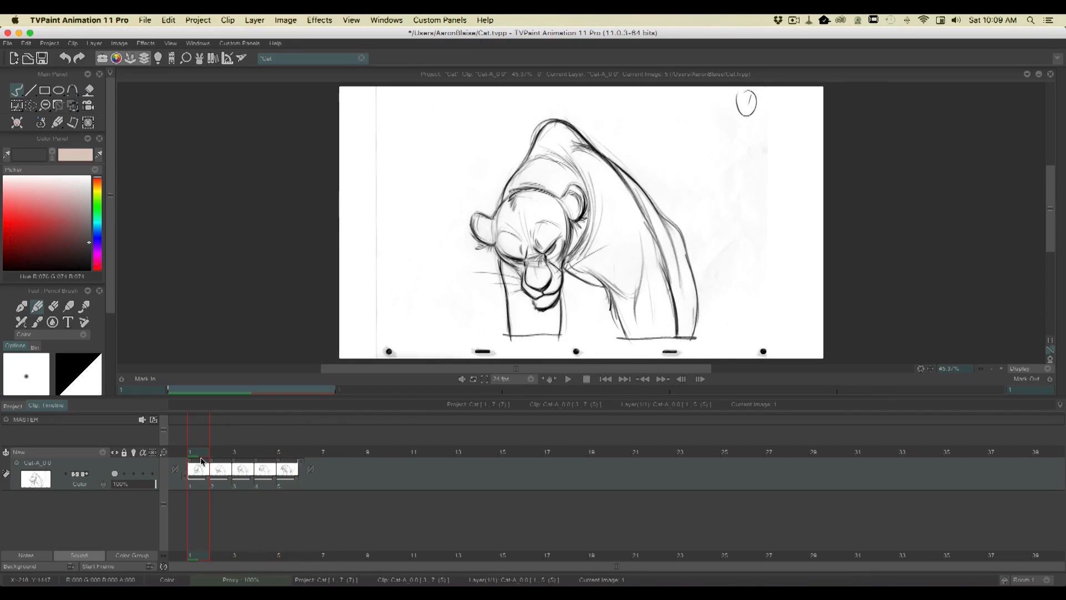
{"action": "left_click", "coordinate": [93, 453]}
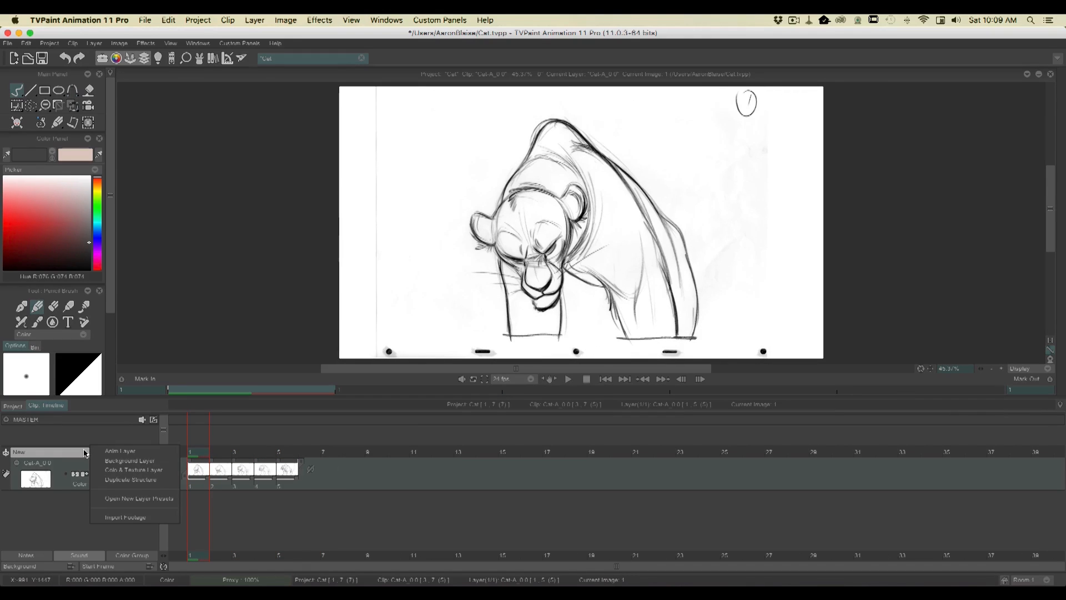
{"action": "left_click", "coordinate": [118, 471]}
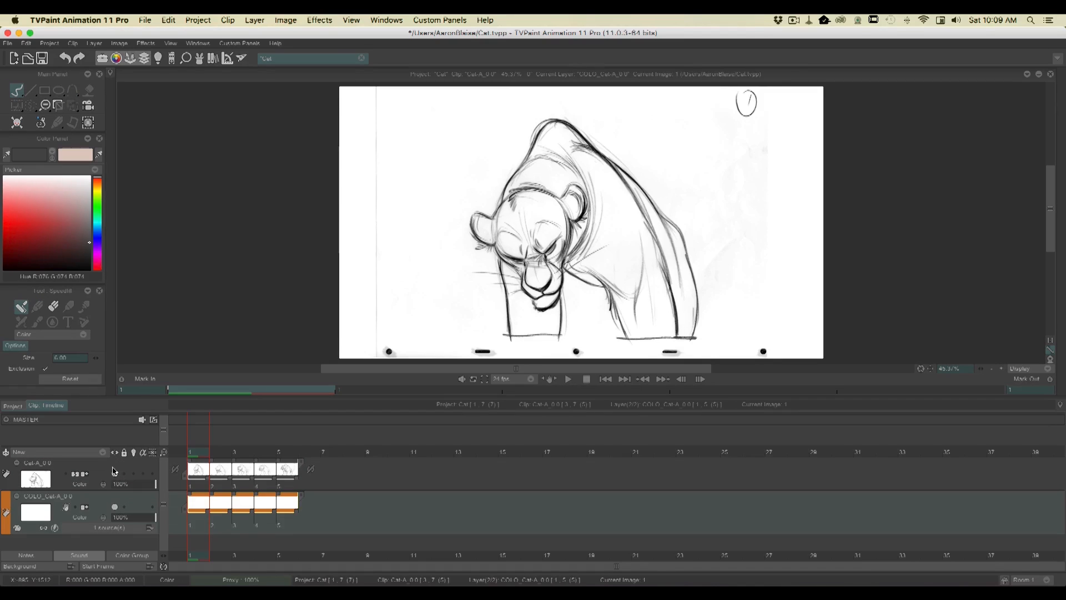
{"action": "key", "text": "super+s"}
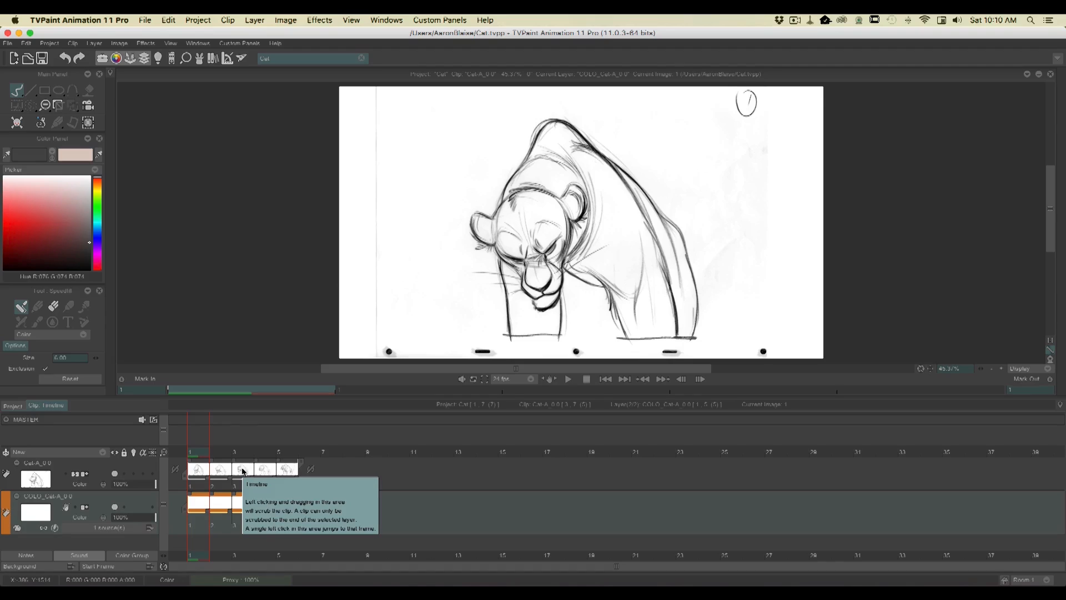
Choose a tan colour (RGB 206, 166, 96) and fill the cat's head, body and legs on image 1 with a squiggle.
{"action": "left_click", "coordinate": [98, 189]}
{"action": "left_click", "coordinate": [45, 212]}
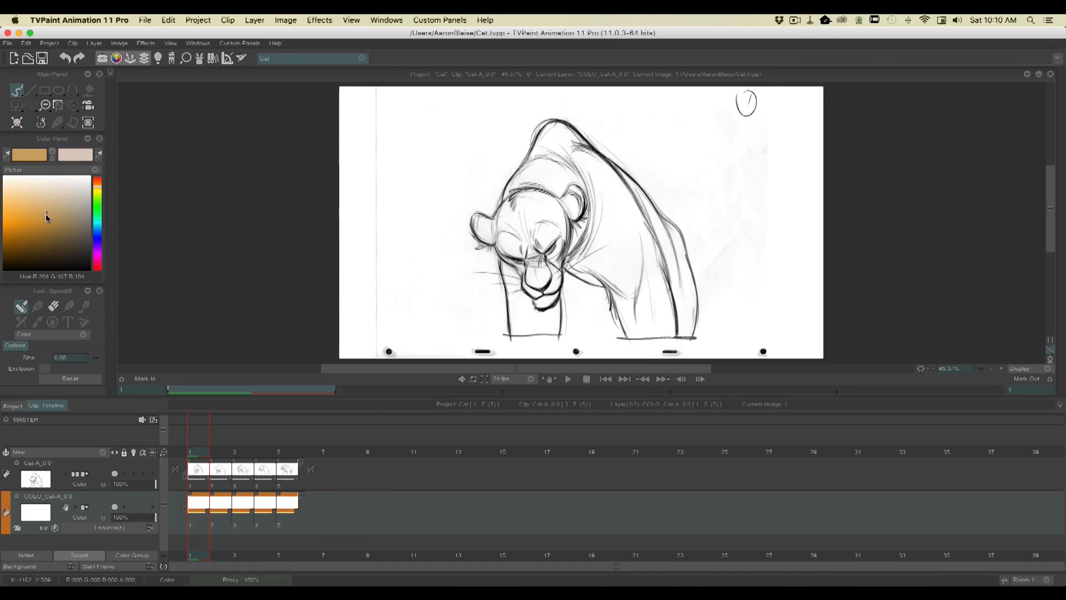
{"action": "left_click", "coordinate": [43, 214]}
{"action": "left_click_drag", "start_coordinate": [688, 292], "coordinate": [658, 316]}
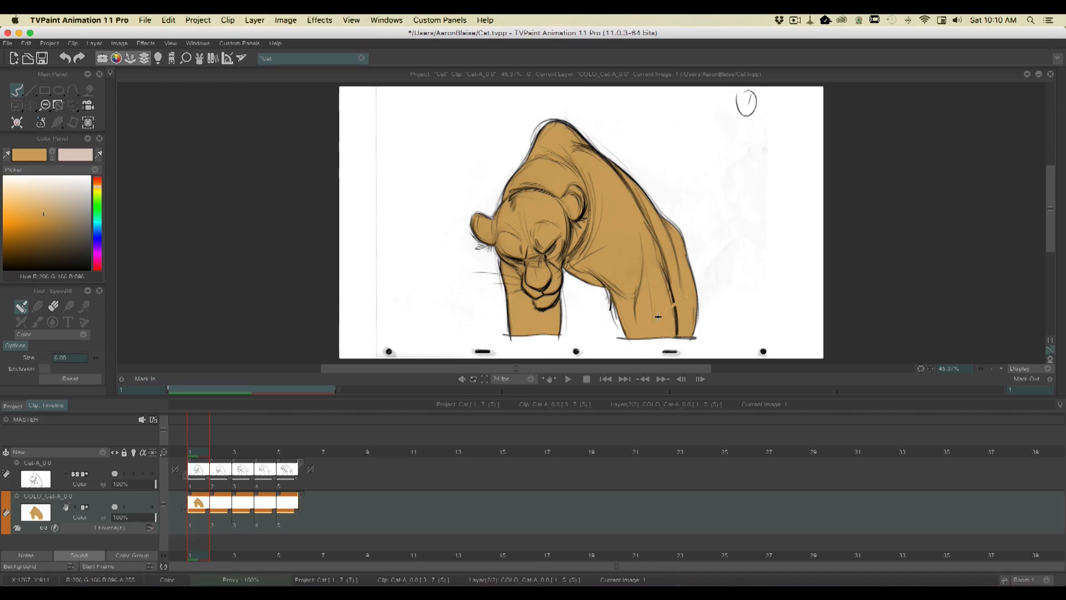
On image 2, fill the cat's body, head, chin and front leg with the same tan using squiggles.
{"action": "key", "text": "Right"}
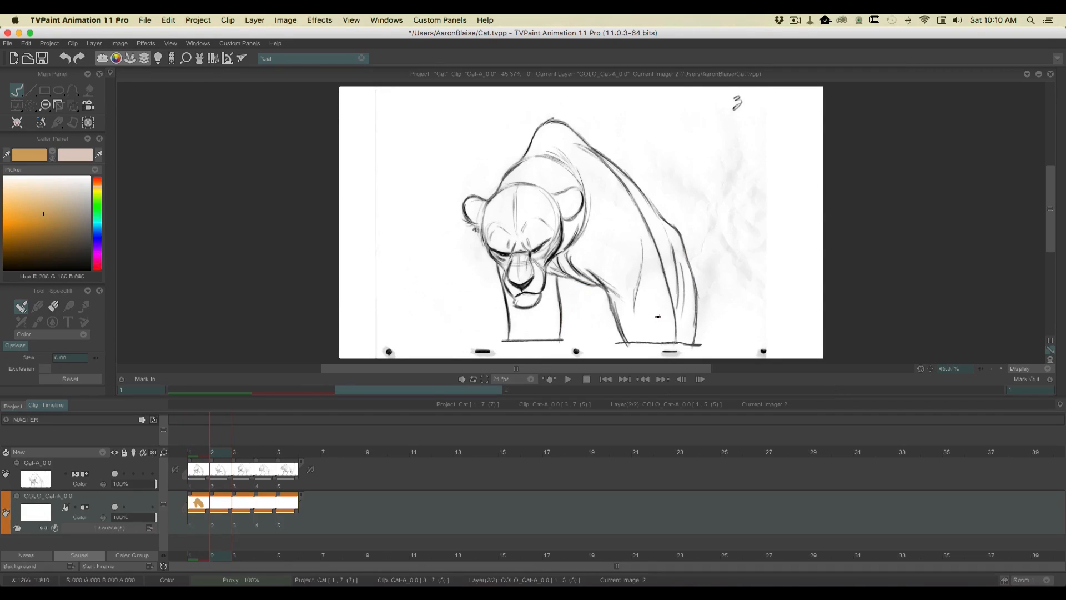
{"action": "left_click_drag", "start_coordinate": [686, 280], "coordinate": [656, 302]}
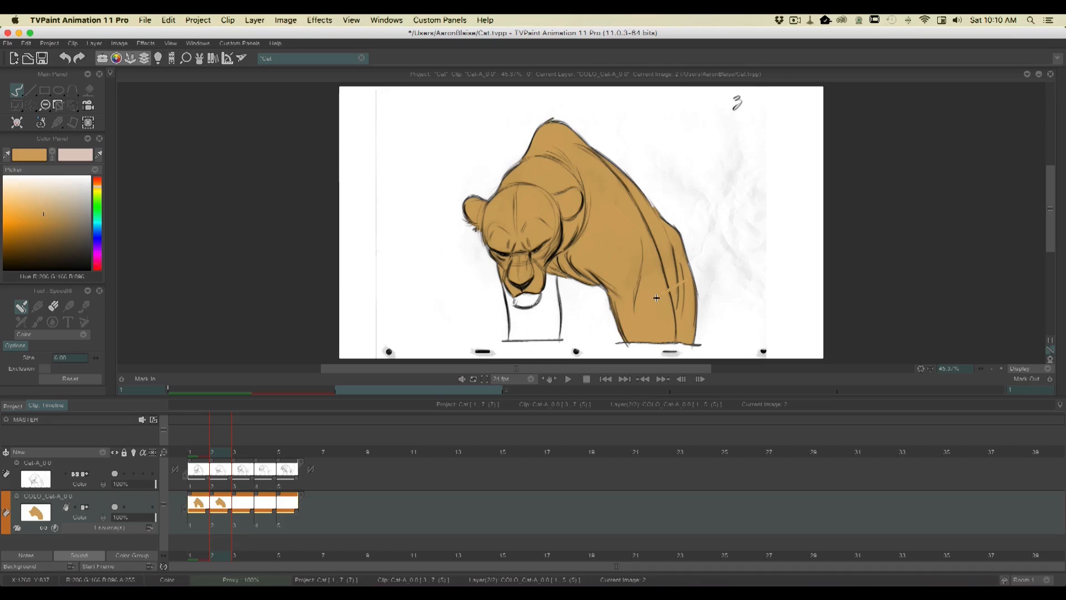
{"action": "left_click_drag", "start_coordinate": [524, 295], "coordinate": [532, 315]}
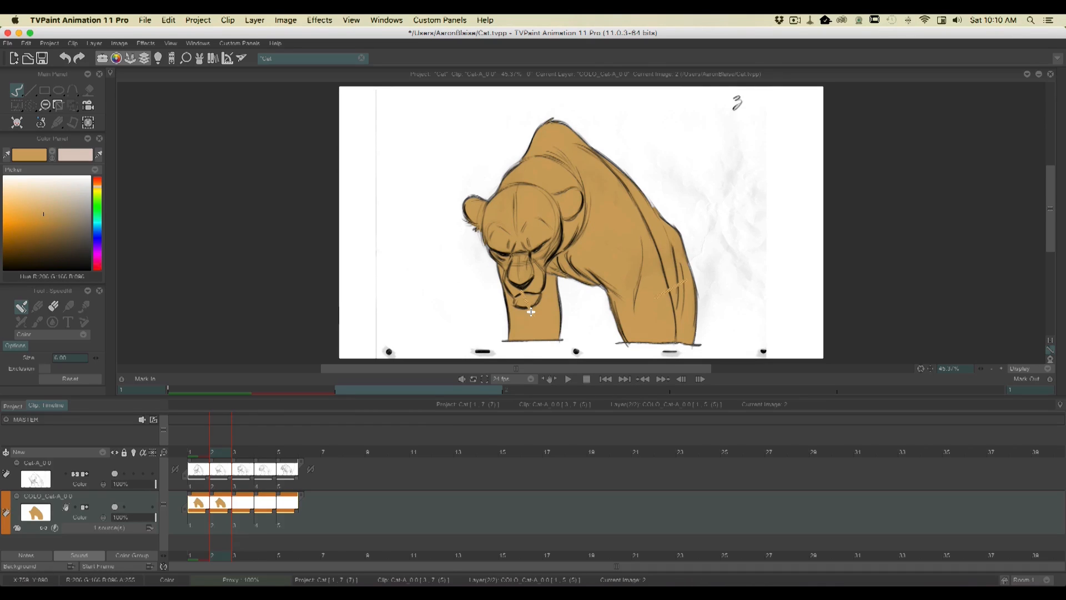
On image 3, fill the front leg, head, back, body and muzzle with tan squiggles.
{"action": "key", "text": "Right"}
{"action": "left_click_drag", "start_coordinate": [548, 259], "coordinate": [548, 307]}
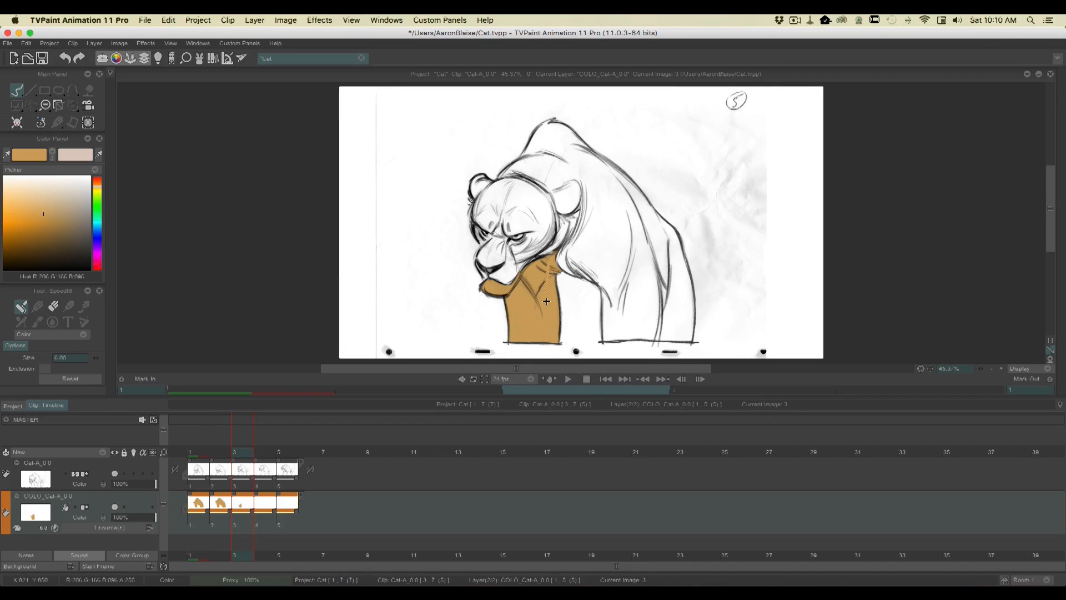
{"action": "left_click_drag", "start_coordinate": [516, 220], "coordinate": [505, 259]}
{"action": "mouse_move", "coordinate": [547, 175]}
{"action": "left_mouse_down"}
{"action": "mouse_move", "coordinate": [563, 191]}
{"action": "mouse_move", "coordinate": [550, 145]}
{"action": "left_mouse_up"}
{"action": "mouse_move", "coordinate": [481, 244]}
{"action": "left_mouse_down"}
{"action": "mouse_move", "coordinate": [478, 228]}
{"action": "mouse_move", "coordinate": [486, 282]}
{"action": "left_mouse_up"}
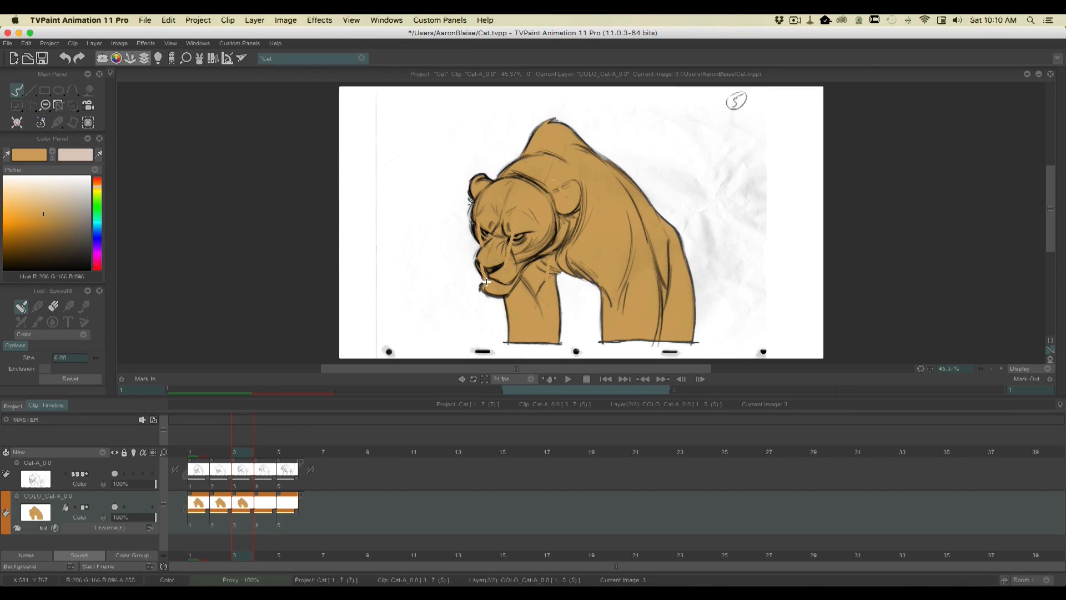
On image 4, fill the cat's head and body, plus the muzzle and chin, with tan squiggles.
{"action": "key", "text": "Right"}
{"action": "left_click_drag", "start_coordinate": [528, 204], "coordinate": [571, 241]}
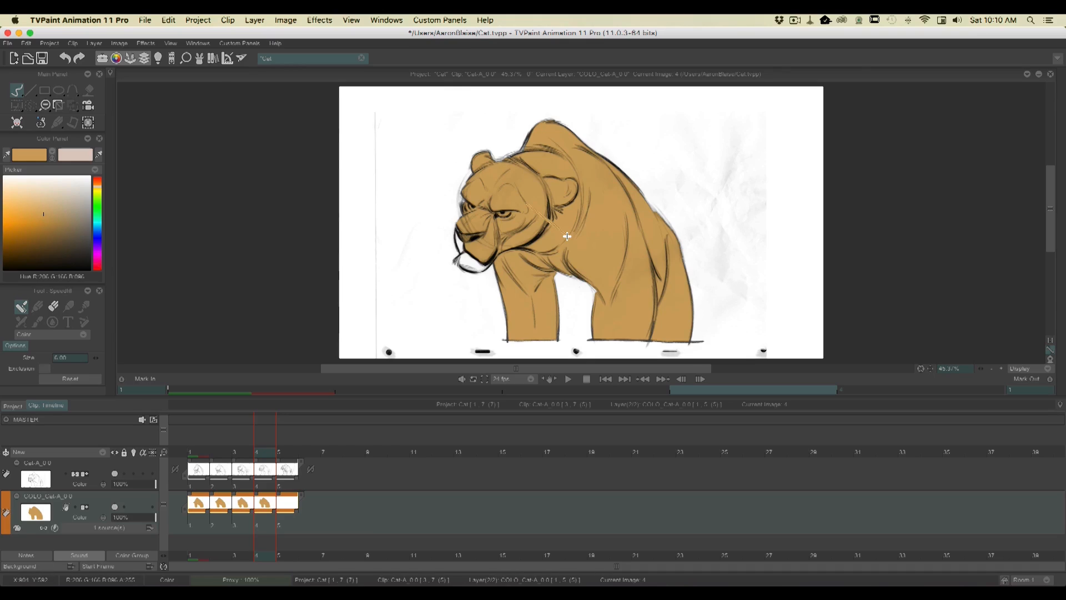
{"action": "left_click_drag", "start_coordinate": [462, 238], "coordinate": [473, 262]}
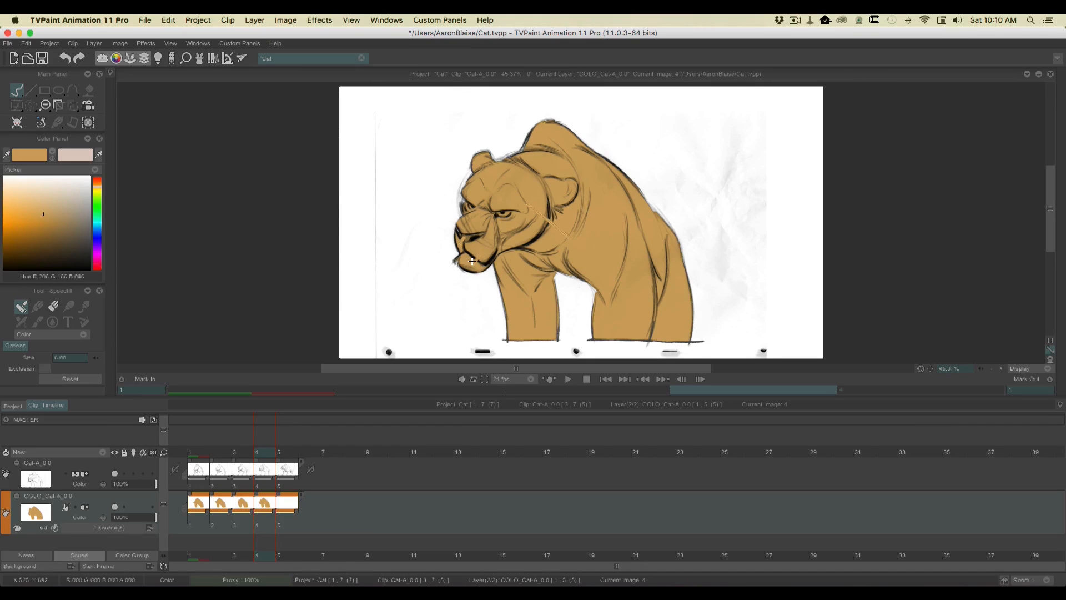
On image 5, fill the cat's body and head, the muzzle and chin, and the far ear with tan squiggles.
{"action": "key", "text": "Right"}
{"action": "left_click_drag", "start_coordinate": [524, 213], "coordinate": [552, 242]}
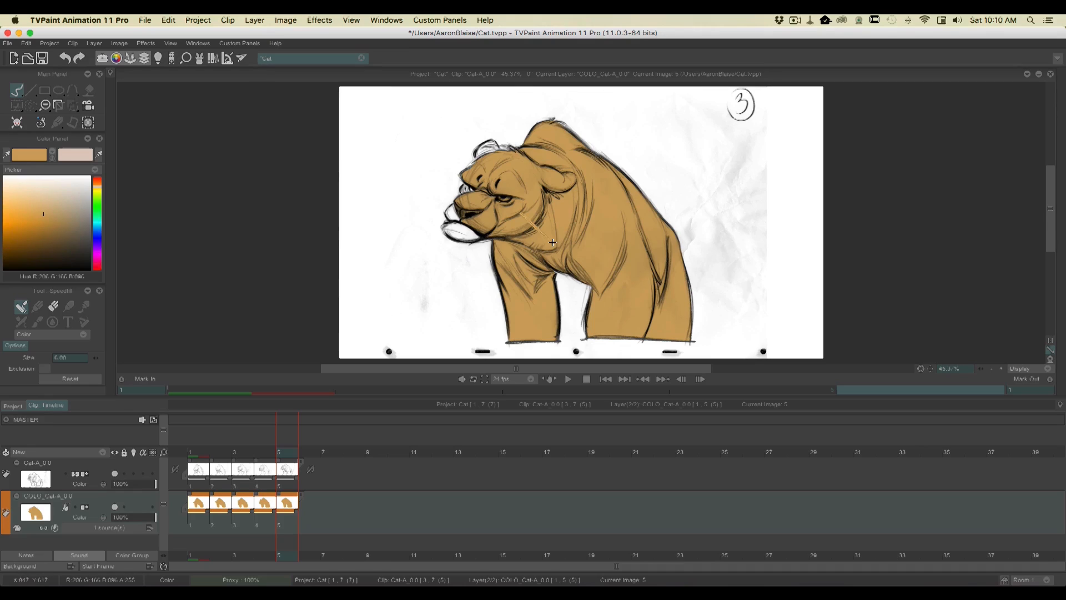
{"action": "mouse_move", "coordinate": [469, 222]}
{"action": "left_mouse_down"}
{"action": "mouse_move", "coordinate": [461, 232]}
{"action": "mouse_move", "coordinate": [461, 190]}
{"action": "left_mouse_up"}
{"action": "left_click_drag", "start_coordinate": [490, 155], "coordinate": [489, 154]}
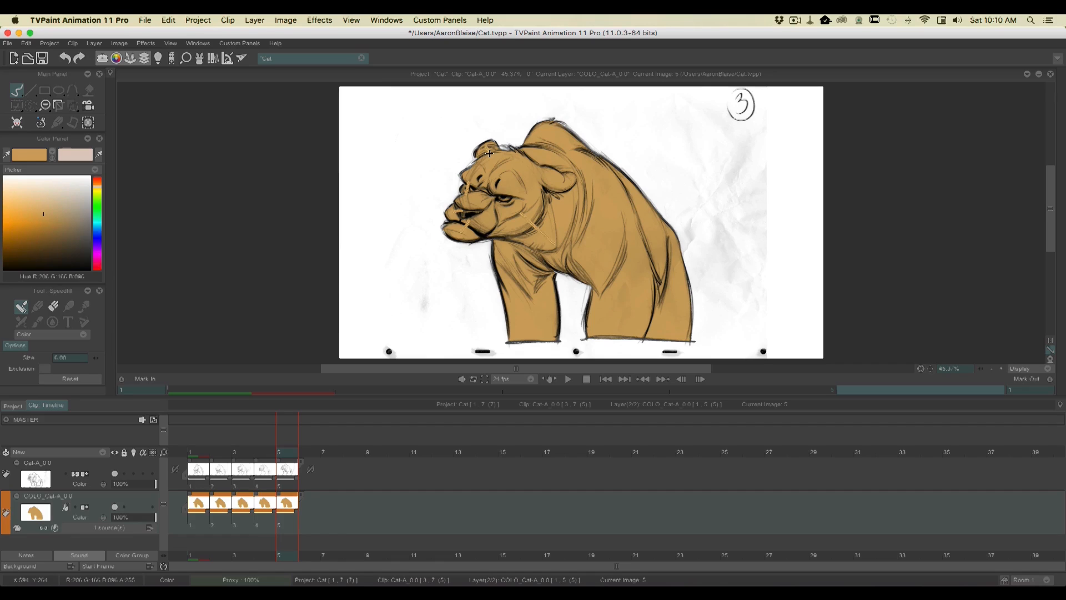
Flip back and forth between the coloured images to check the fills.
{"action": "key", "text": "Left"}
{"action": "key", "text": "Left"}
{"action": "key", "text": "Left"}
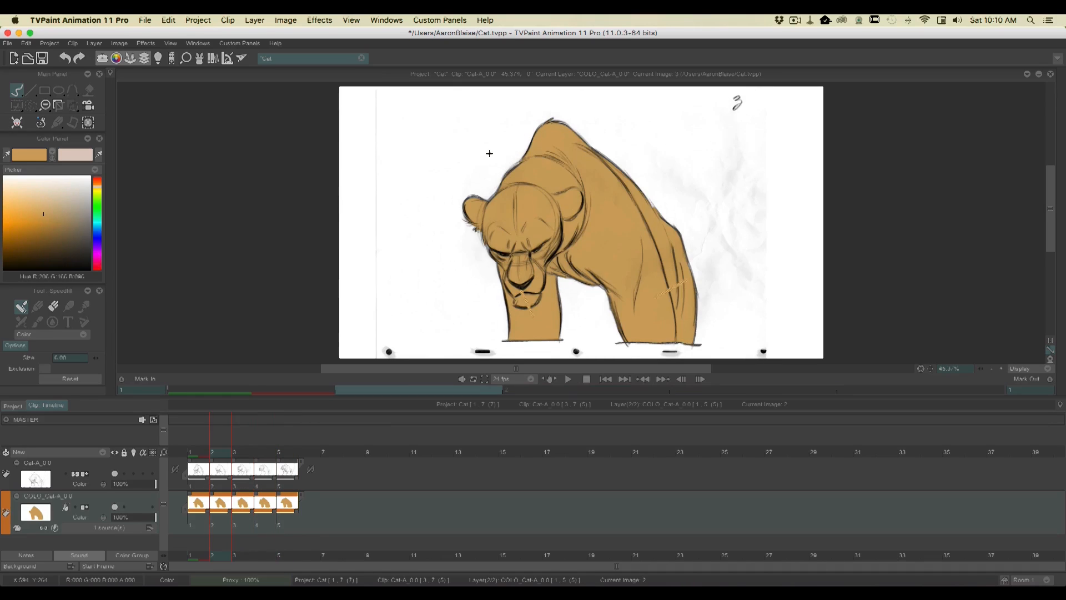
{"action": "key", "text": "Right"}
{"action": "key", "text": "Right"}
{"action": "key", "text": "Right"}
{"action": "key", "text": "Left"}
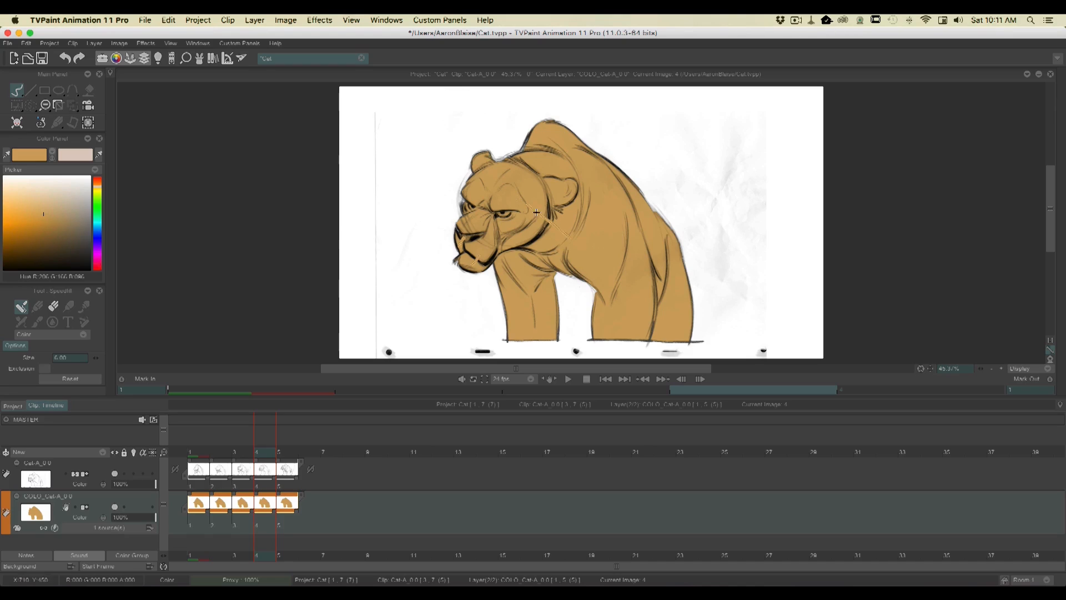
Hide the squiggles on the colour layer and flip through the images to review the clean fills.
{"action": "left_click", "coordinate": [47, 529]}
{"action": "key", "text": "Right"}
{"action": "key", "text": "Left"}
{"action": "key", "text": "Left"}
{"action": "key", "text": "Left"}
{"action": "key", "text": "Right"}
{"action": "key", "text": "Right"}
{"action": "key", "text": "Right"}
{"action": "key", "text": "Left"}
{"action": "key", "text": "Left"}
{"action": "key", "text": "Left"}
{"action": "key", "text": "Right"}
{"action": "key", "text": "Right"}
{"action": "key", "text": "Right"}
{"action": "key", "text": "Left"}
{"action": "key", "text": "Left"}
{"action": "key", "text": "Left"}
{"action": "key", "text": "Right"}
{"action": "key", "text": "Right"}
{"action": "key", "text": "Right"}
{"action": "key", "text": "Left"}
{"action": "key", "text": "Left"}
{"action": "key", "text": "Right"}
{"action": "key", "text": "Left"}
{"action": "key", "text": "Right"}
{"action": "key", "text": "Right"}
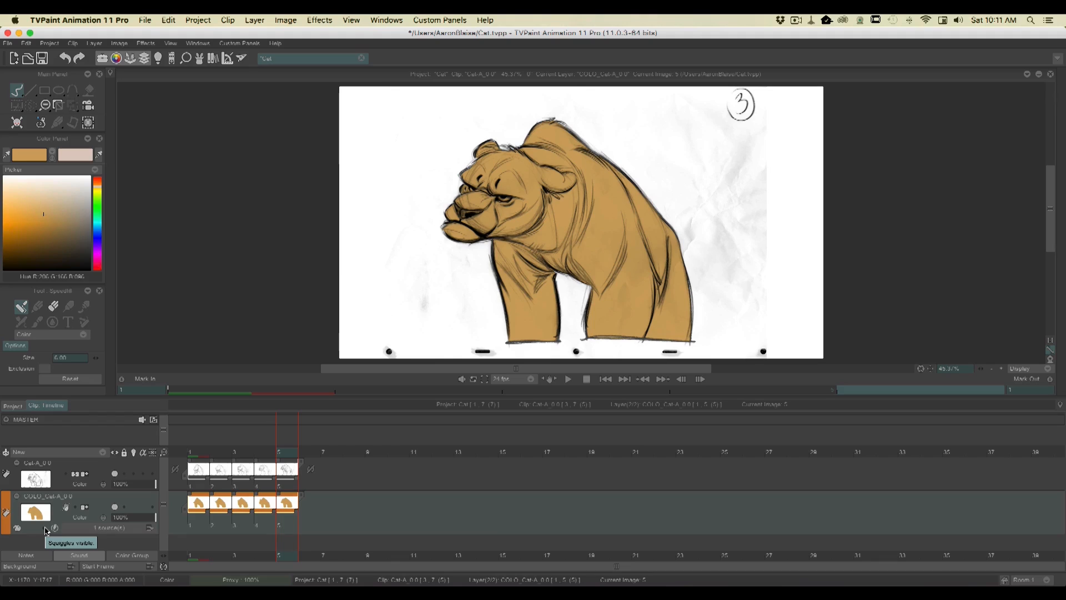
Choose a near-white colour (RGB 253, 253, 253), go to image 3 in the enlarged view and fill the near eye.
{"action": "left_click", "coordinate": [61, 178]}
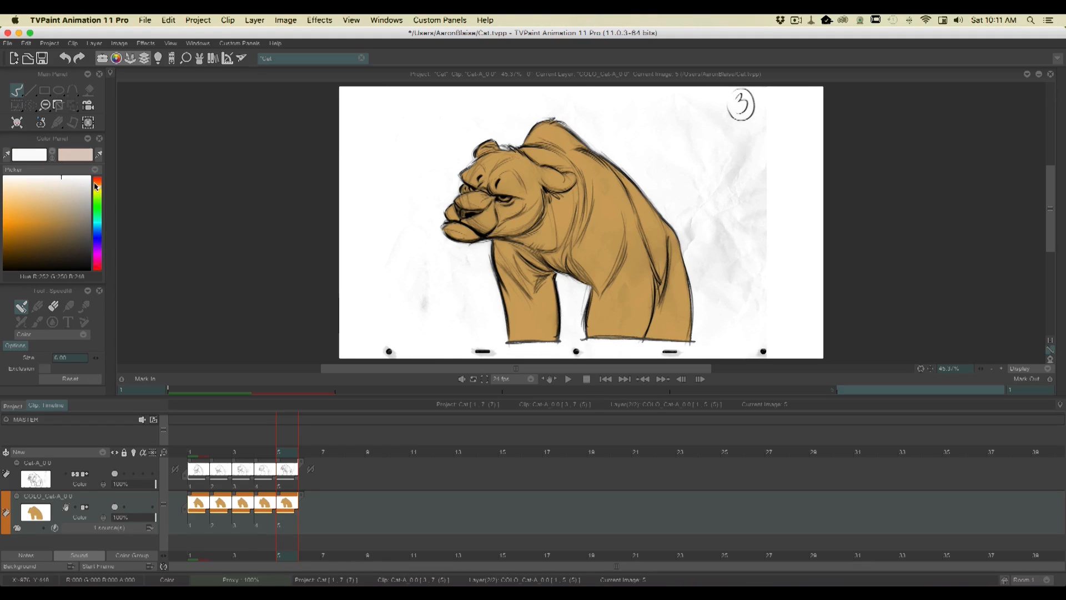
{"action": "left_click", "coordinate": [97, 262]}
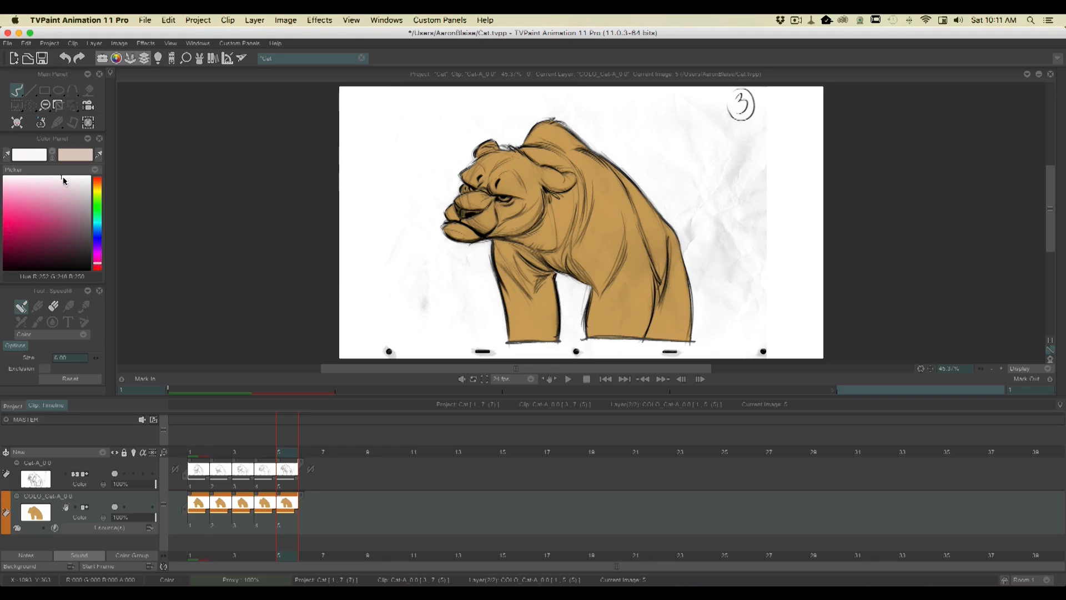
{"action": "left_click", "coordinate": [69, 177]}
{"action": "mouse_move", "coordinate": [273, 455]}
{"action": "left_mouse_down"}
{"action": "mouse_move", "coordinate": [195, 461]}
{"action": "mouse_move", "coordinate": [237, 452]}
{"action": "left_mouse_up"}
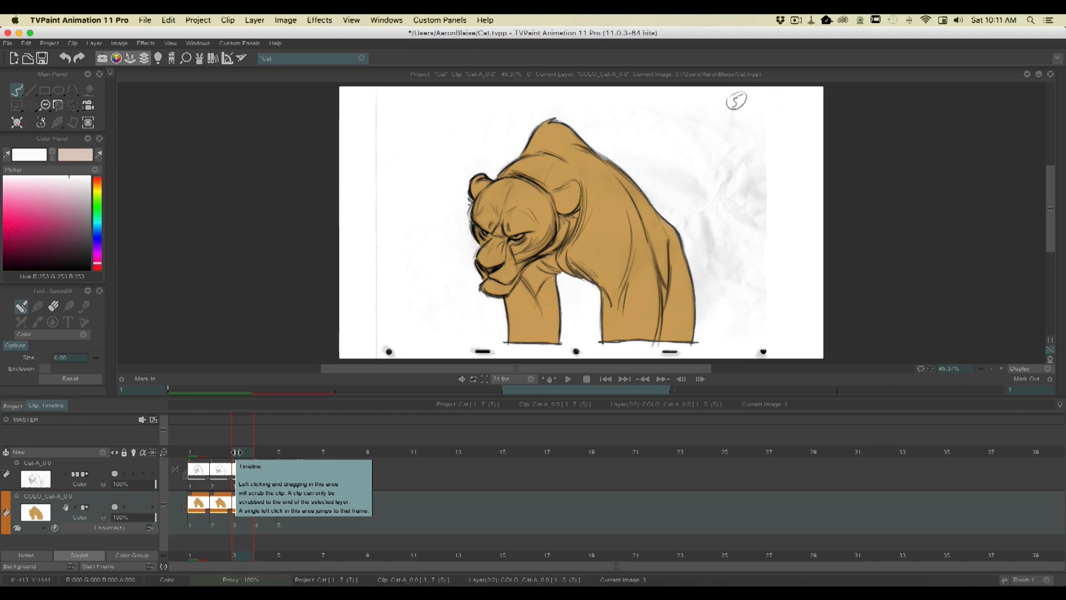
{"action": "key", "text": "Tab"}
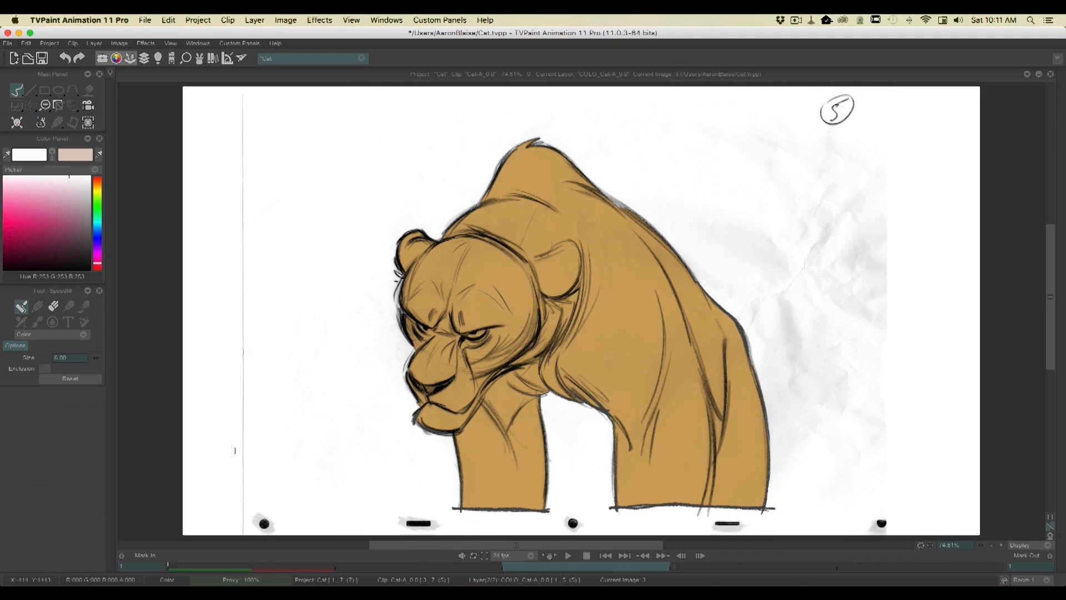
{"action": "left_click", "coordinate": [476, 333]}
On image 4, fill the near eye with near-white, undo the last unwanted fill and redisplay the timeline.
{"action": "key", "text": "Right"}
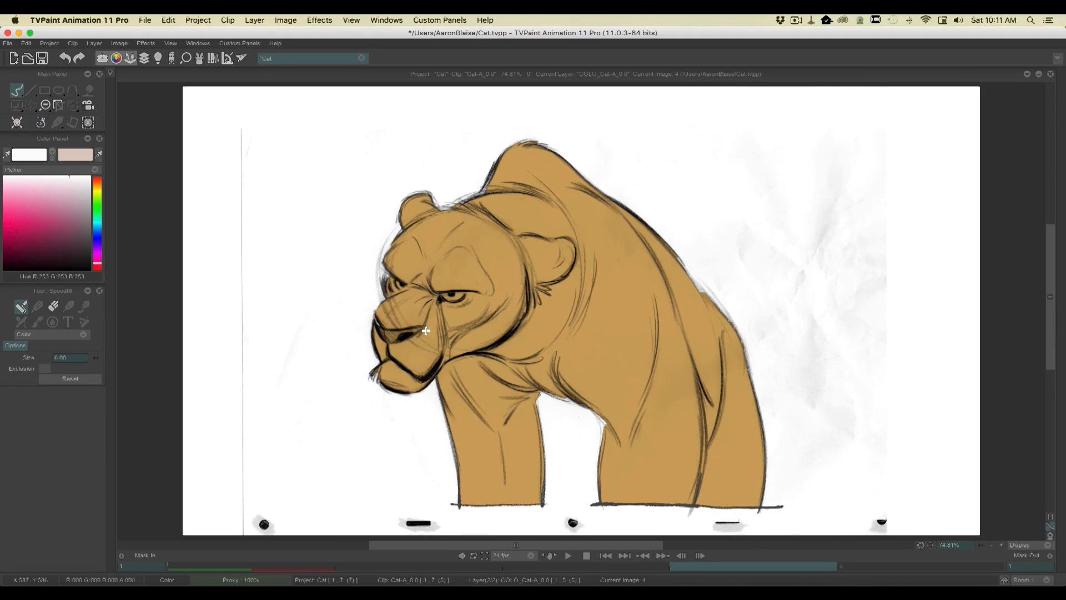
{"action": "left_click", "coordinate": [451, 296]}
{"action": "key", "text": "super+z"}
{"action": "key", "text": "Tab"}
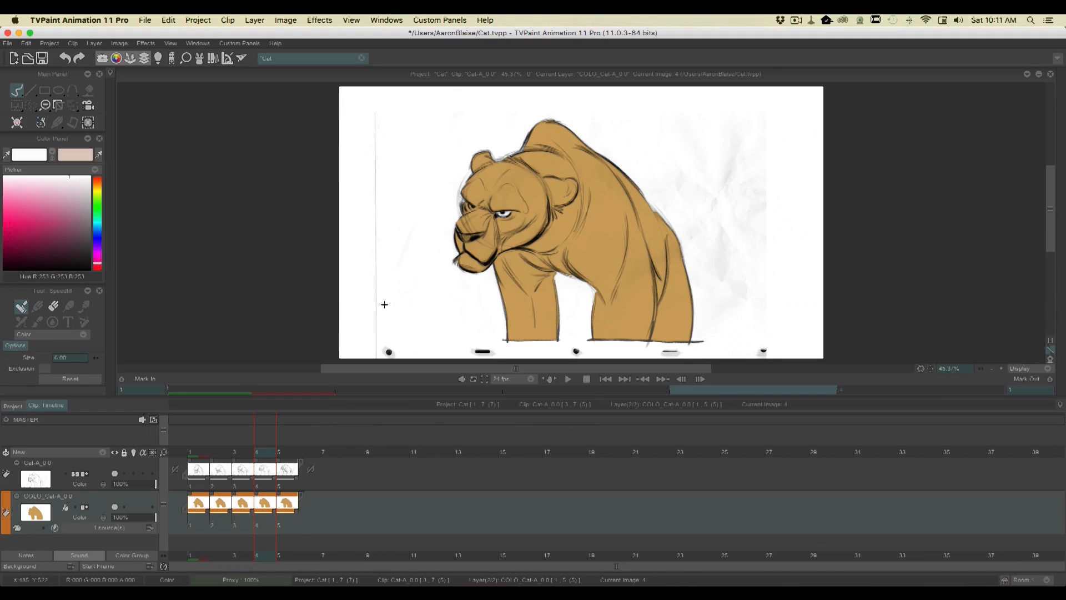
On the Cat-A_0.0 drawing layer, reinforce the outline around image 4's far eye to close its gap.
{"action": "left_click", "coordinate": [63, 468]}
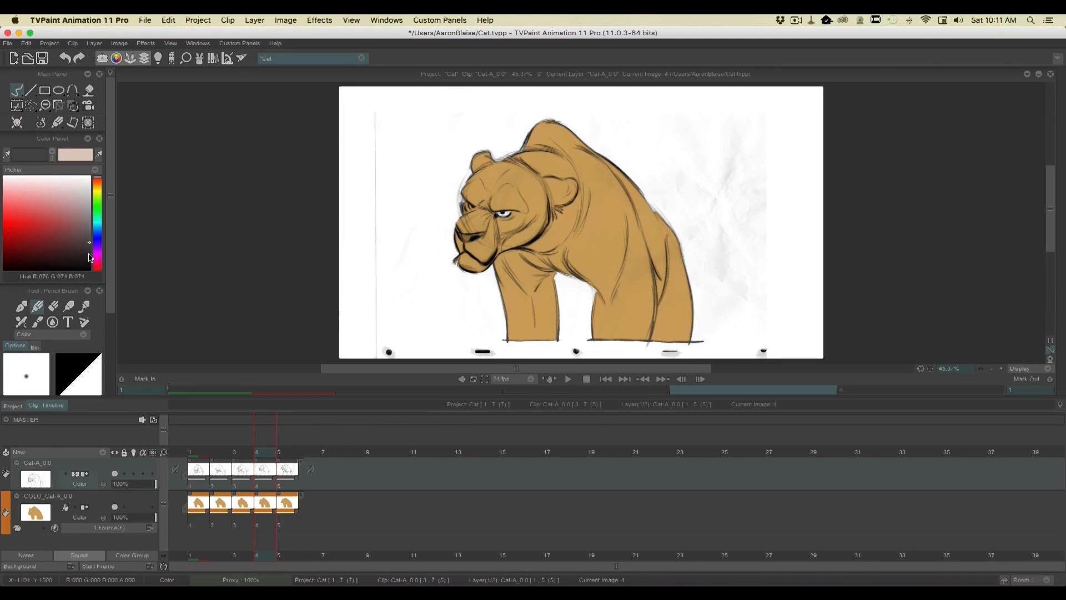
{"action": "key", "text": "Tab"}
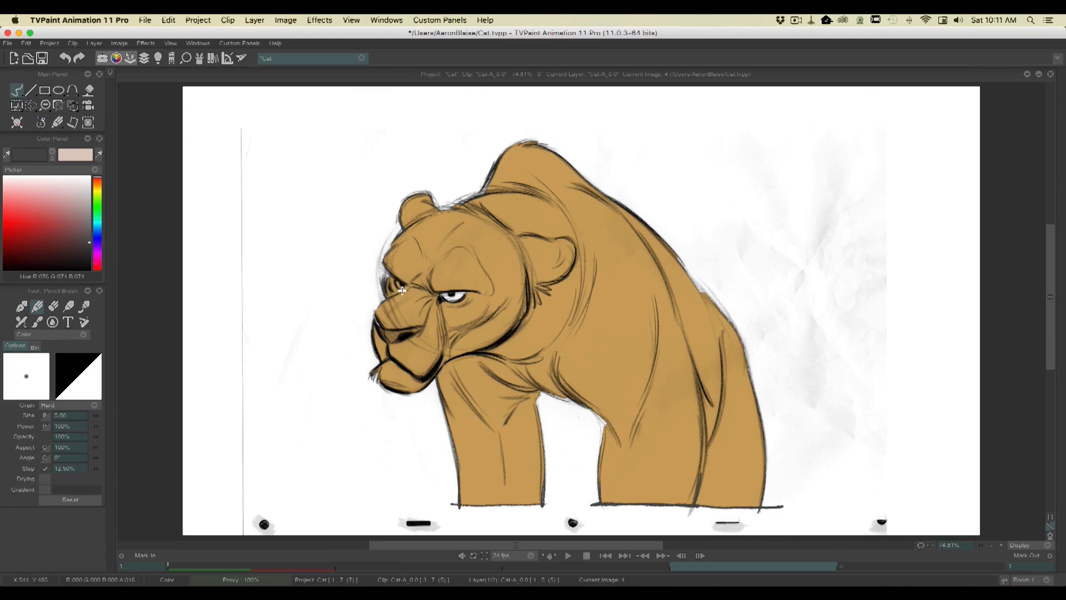
{"action": "left_click_drag", "start_coordinate": [397, 287], "coordinate": [404, 291]}
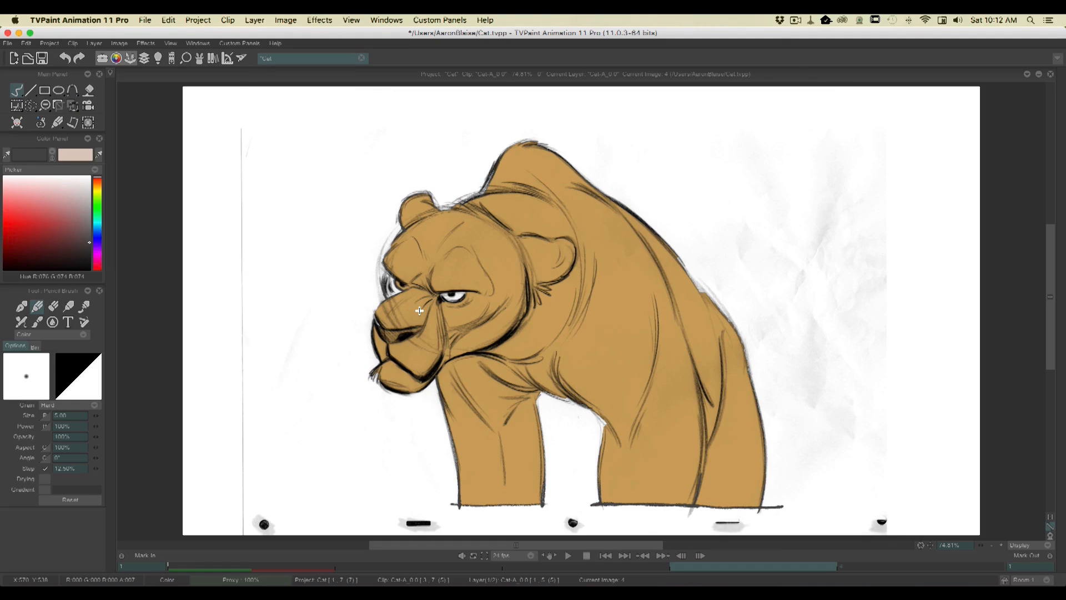
Step and scrub through the images to review the coloured bodies and eyes.
{"action": "key", "text": "Right"}
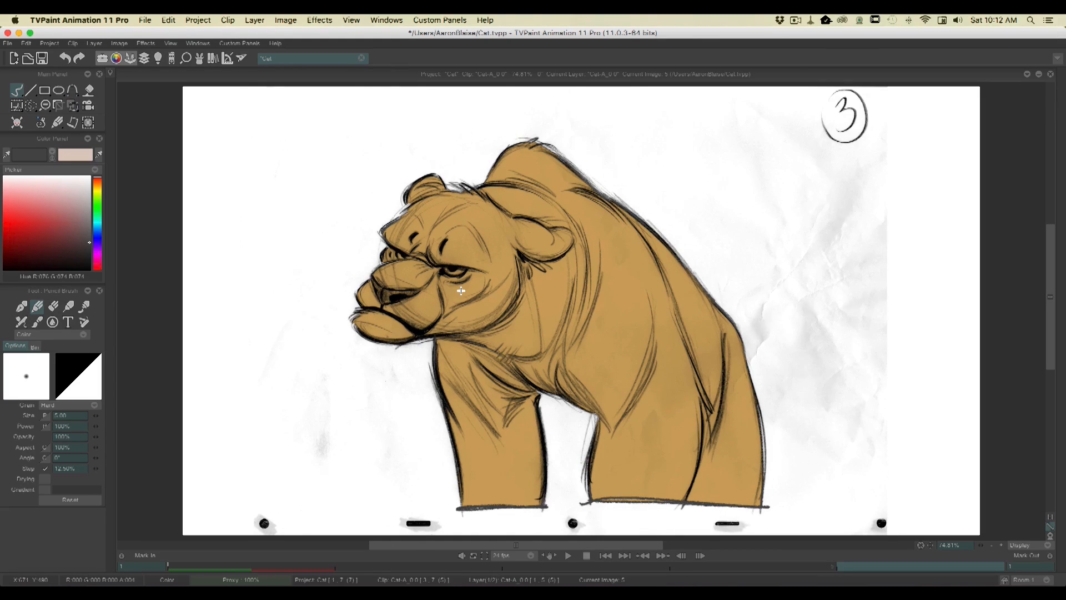
{"action": "key", "text": "Left"}
{"action": "key", "text": "Left"}
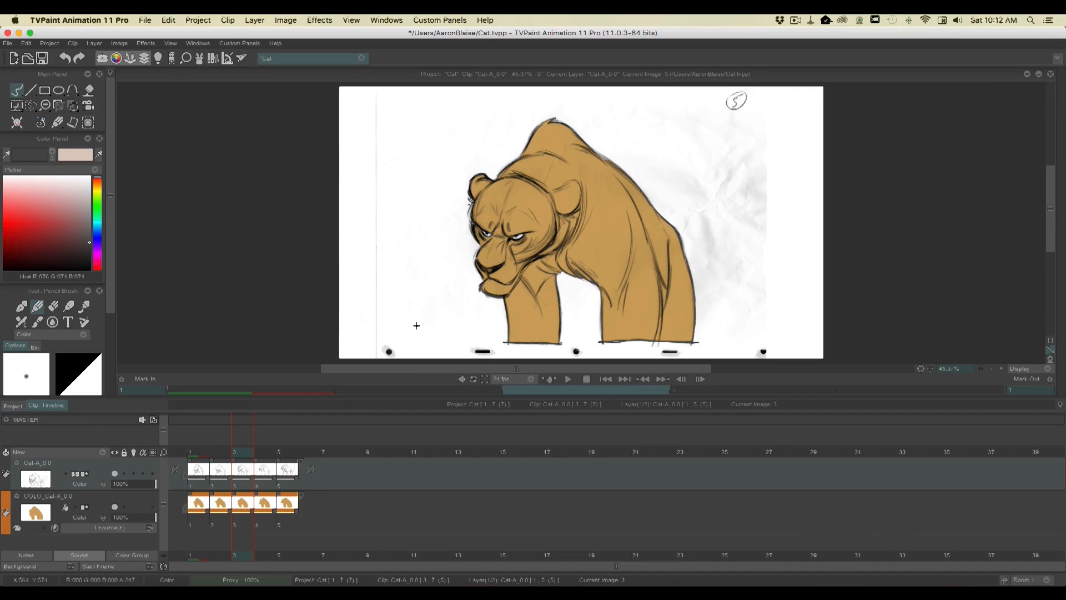
{"action": "left_click_drag", "start_coordinate": [195, 454], "coordinate": [286, 457]}
{"action": "key", "text": "Tab"}
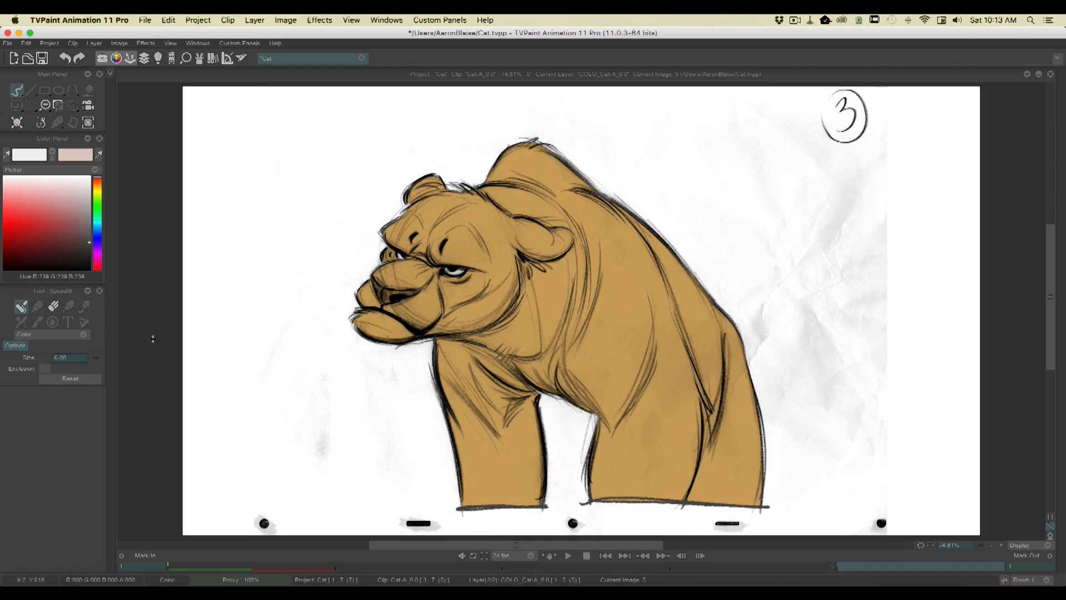
{"action": "key", "text": "Tab"}
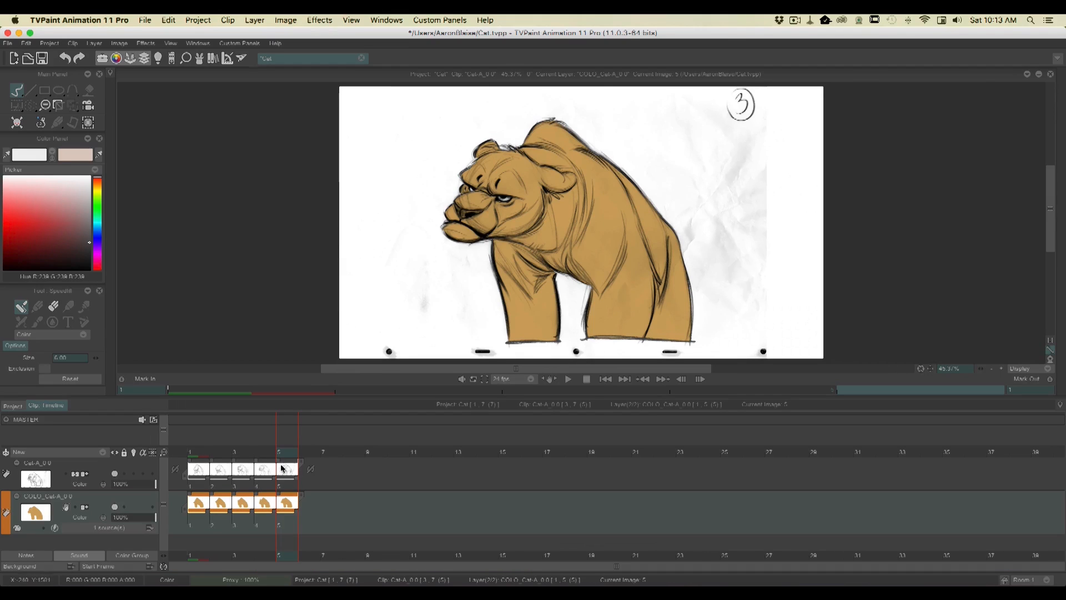
{"action": "left_click_drag", "start_coordinate": [285, 452], "coordinate": [284, 476]}
{"action": "mouse_move", "coordinate": [291, 449]}
{"action": "left_mouse_down"}
{"action": "mouse_move", "coordinate": [199, 458]}
{"action": "mouse_move", "coordinate": [283, 460]}
{"action": "left_mouse_up"}
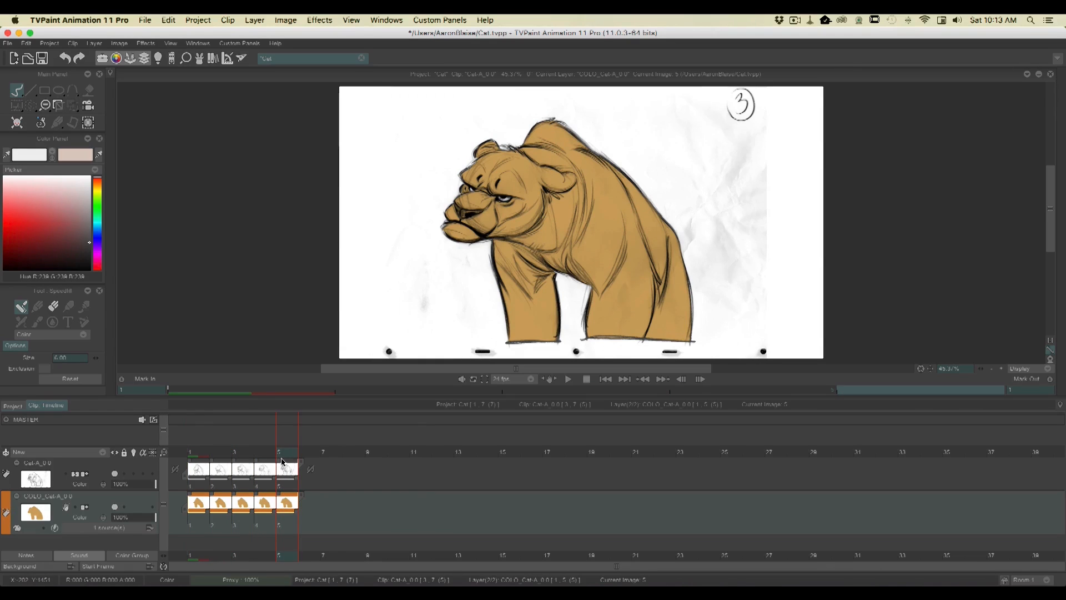